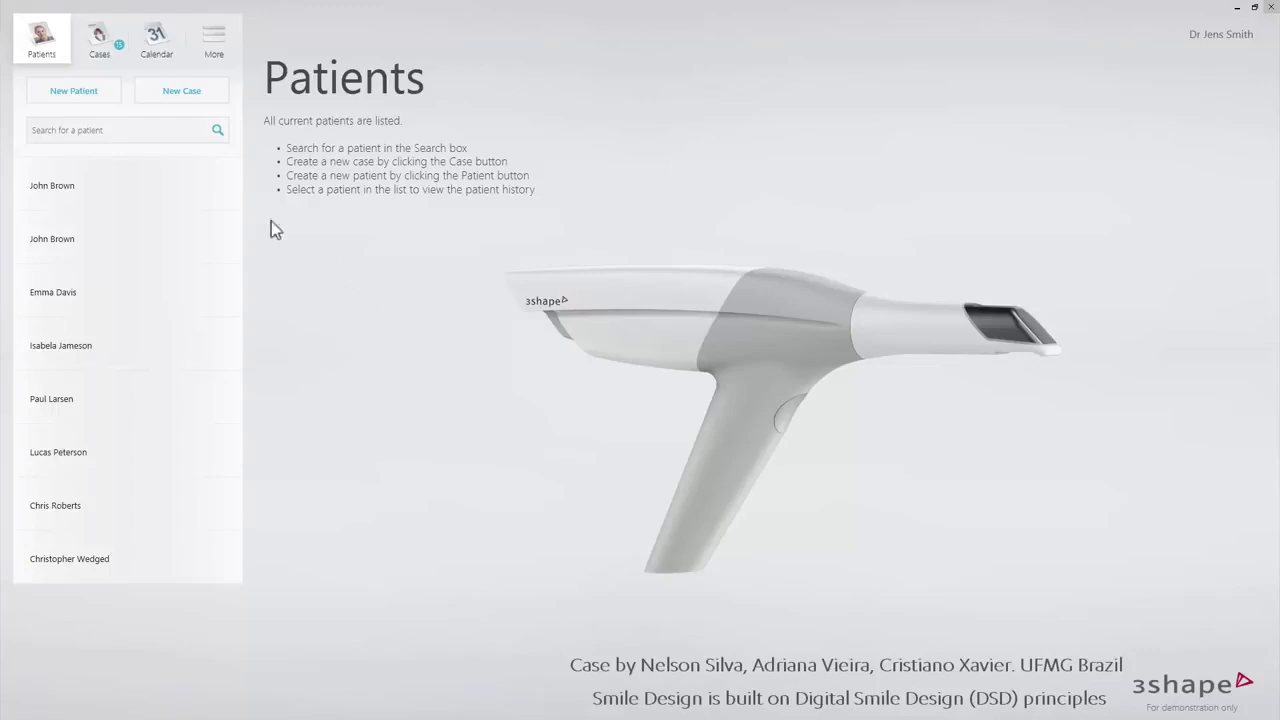
Add a new patient record, start a Smile design case for the dental lab, and open its comments and attachments
{"action": "left_click", "coordinate": [108, 100]}
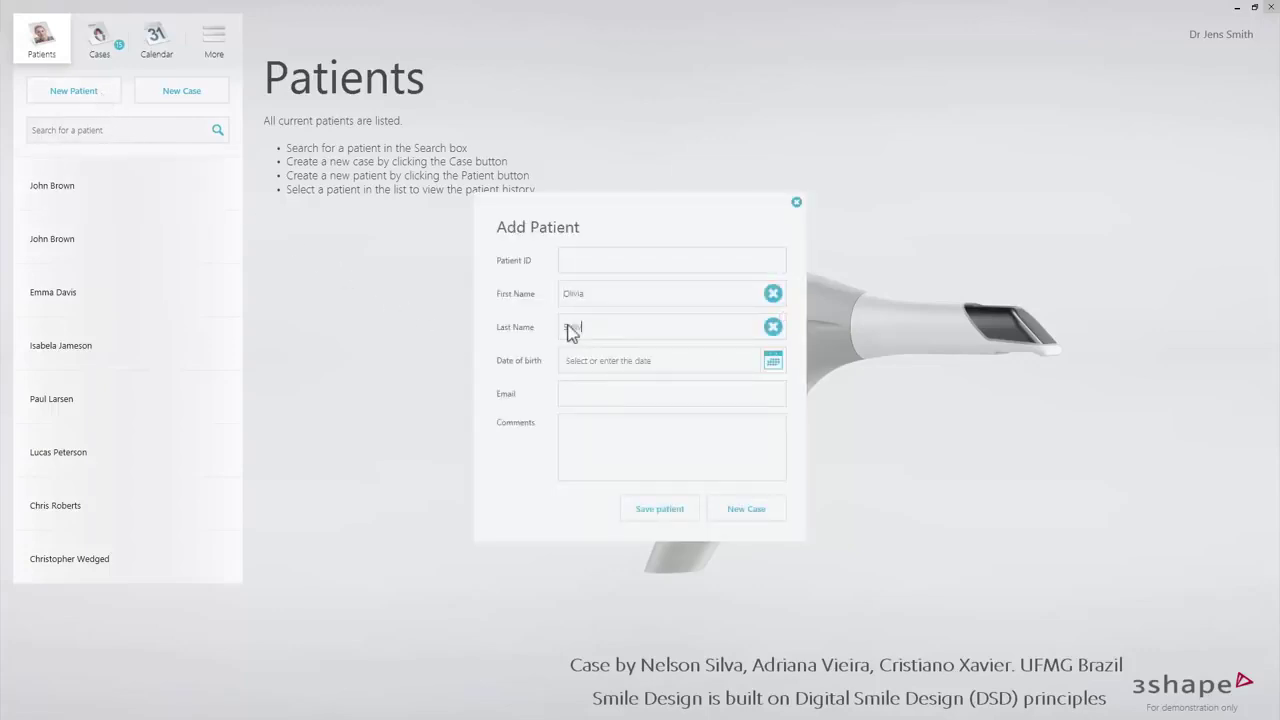
{"action": "type", "text": "war"}
{"action": "left_click", "coordinate": [744, 509]}
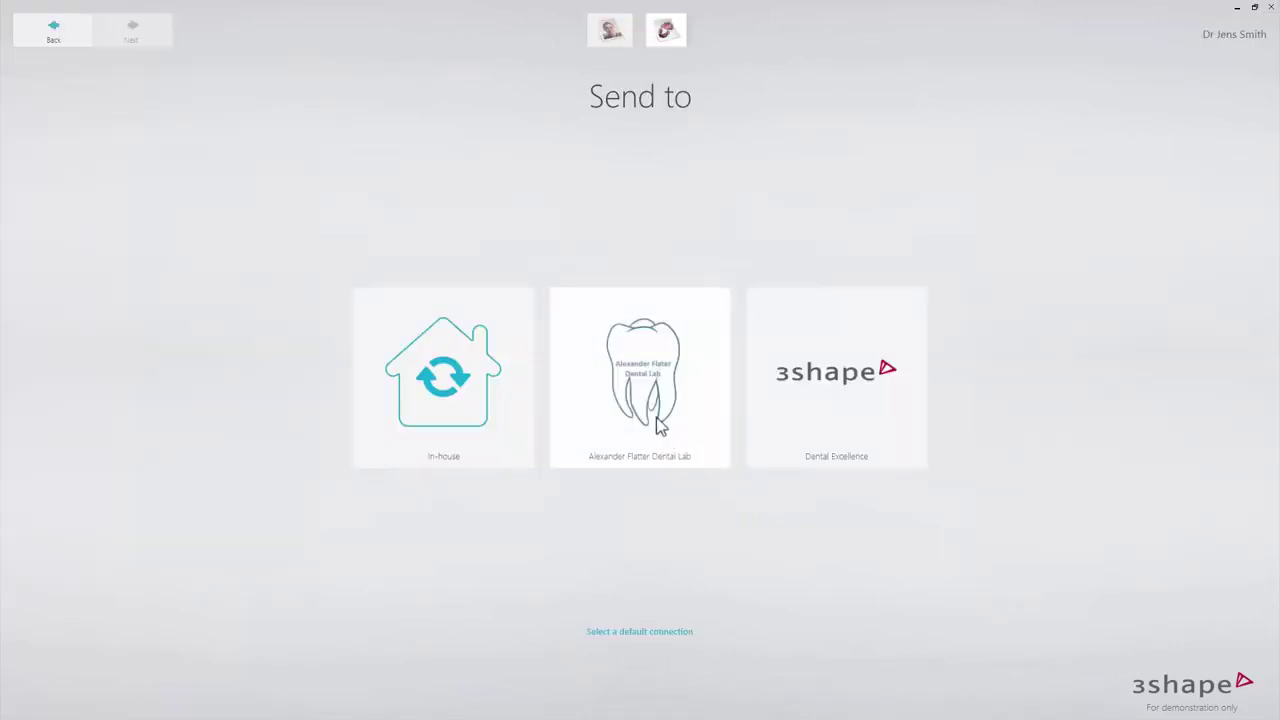
{"action": "left_click", "coordinate": [659, 426]}
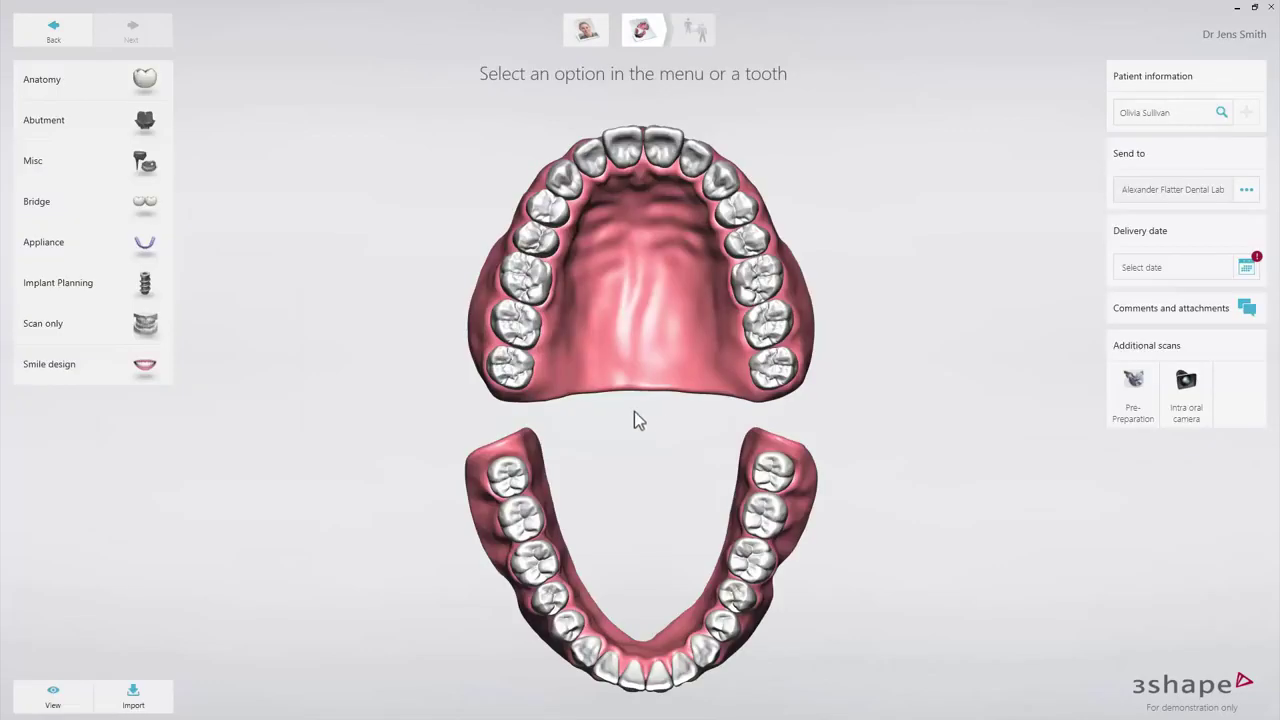
{"action": "left_click", "coordinate": [158, 364]}
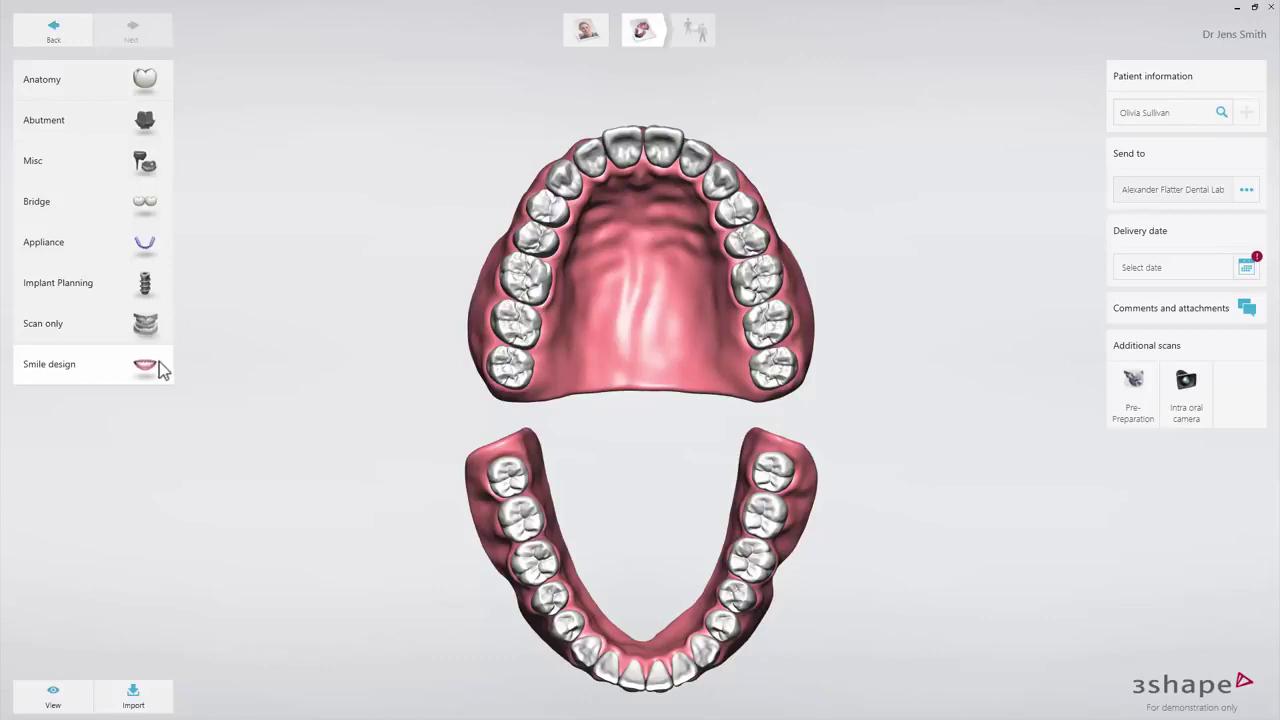
{"action": "left_click", "coordinate": [1133, 315]}
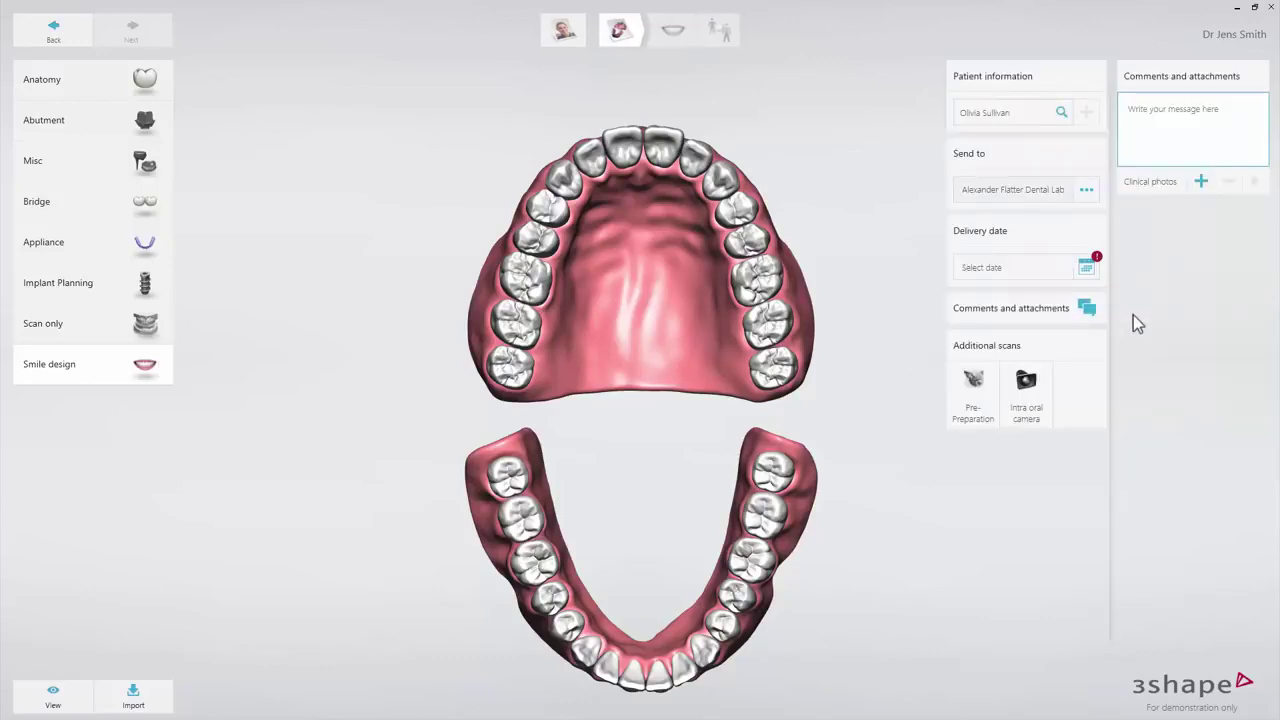
Attach the Smile photo and the Retracted photo to the case as clinical photos
{"action": "left_click", "coordinate": [1201, 181]}
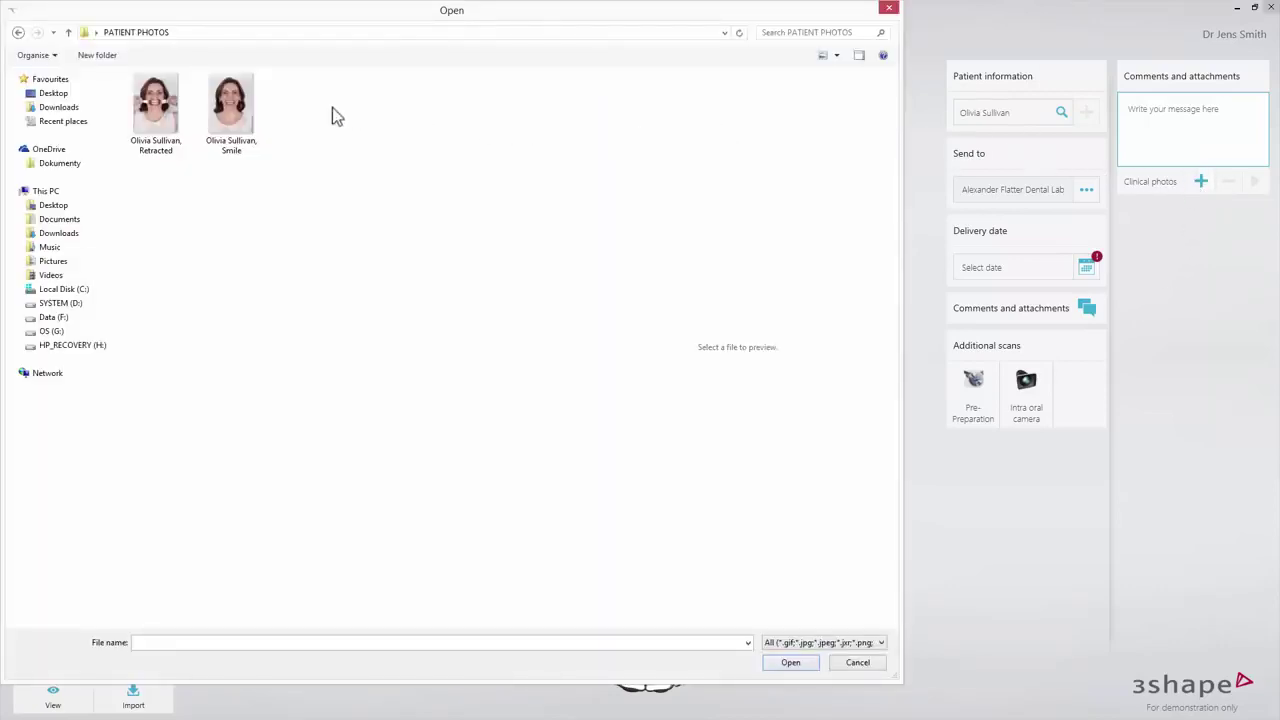
{"action": "left_click", "coordinate": [248, 115]}
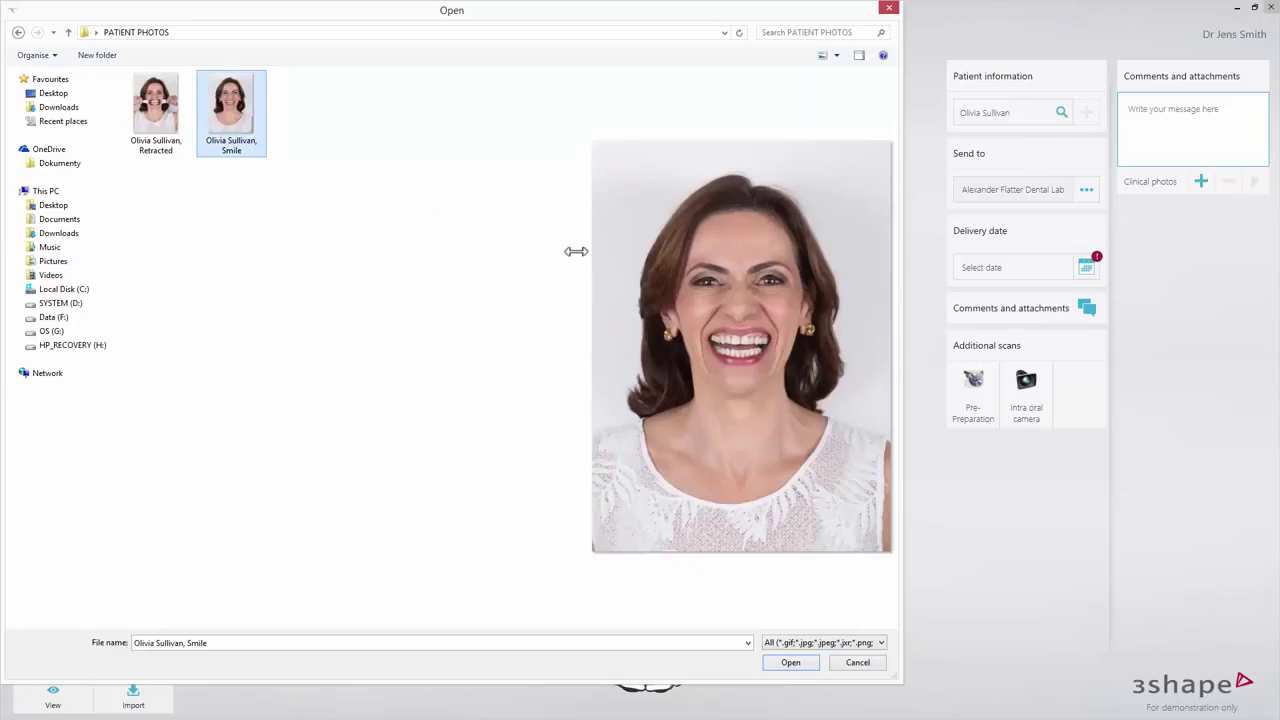
{"action": "left_click", "coordinate": [796, 663]}
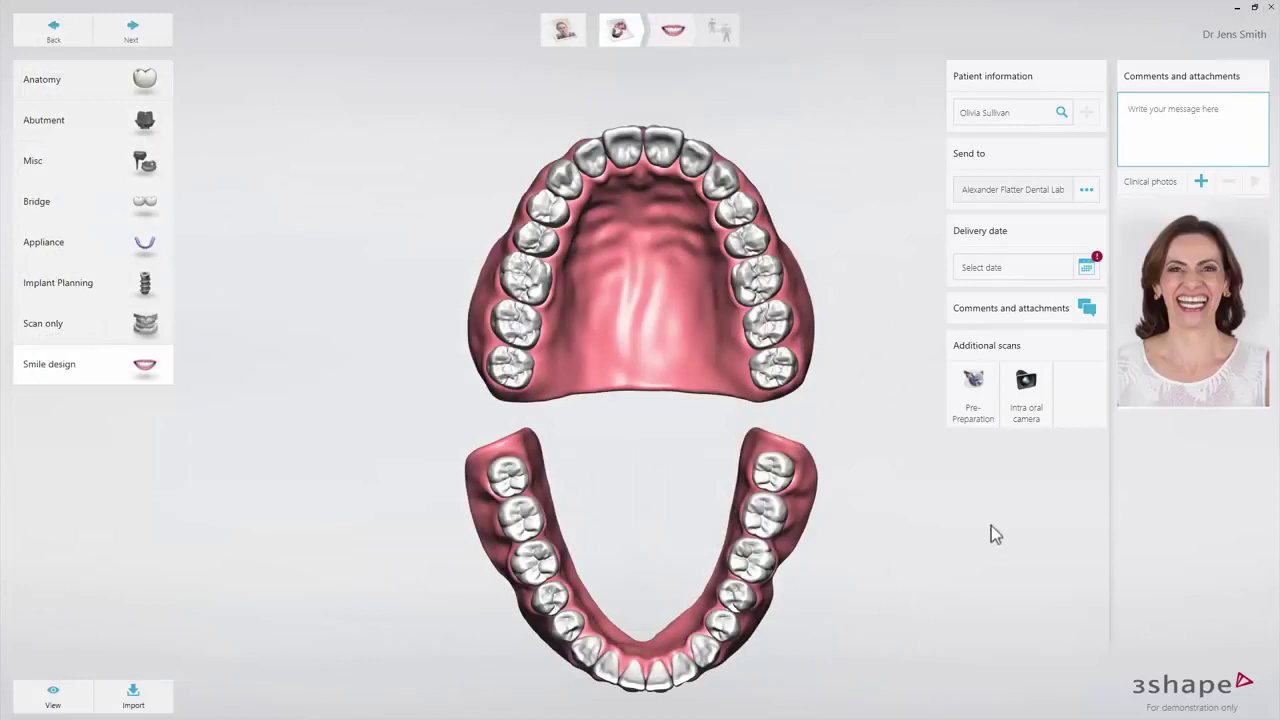
{"action": "left_click", "coordinate": [1201, 181]}
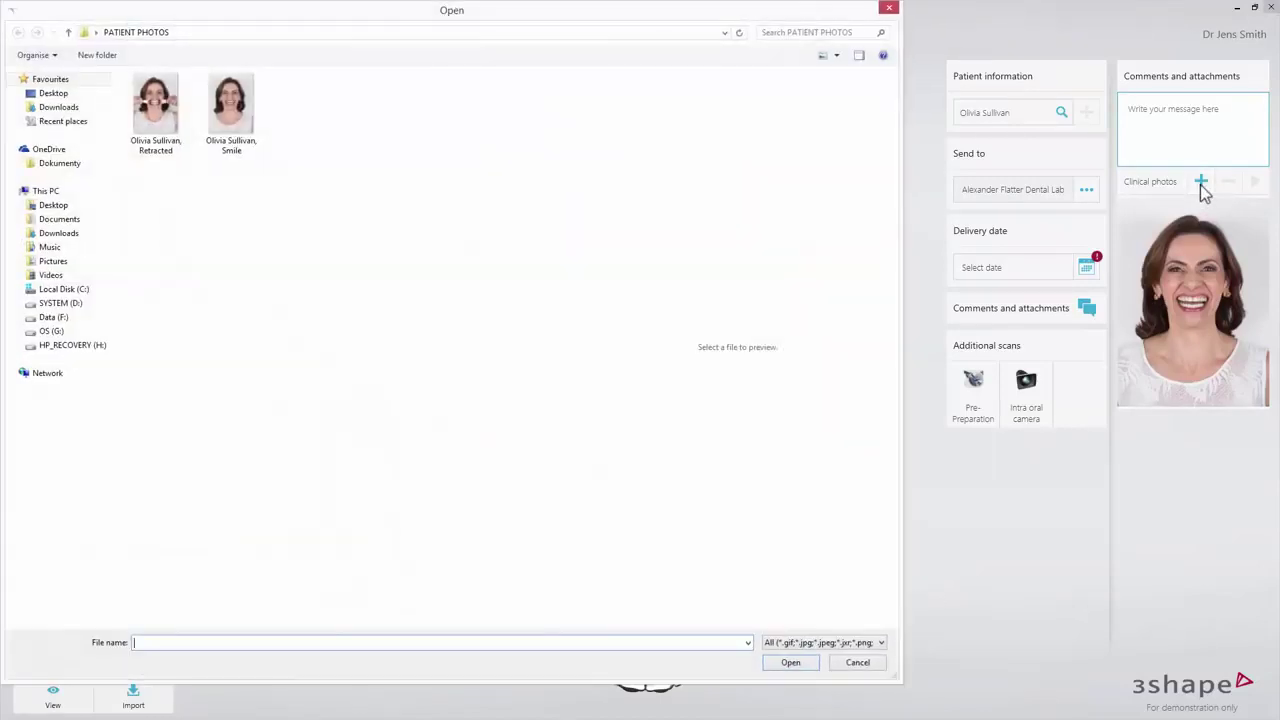
{"action": "left_click", "coordinate": [172, 111]}
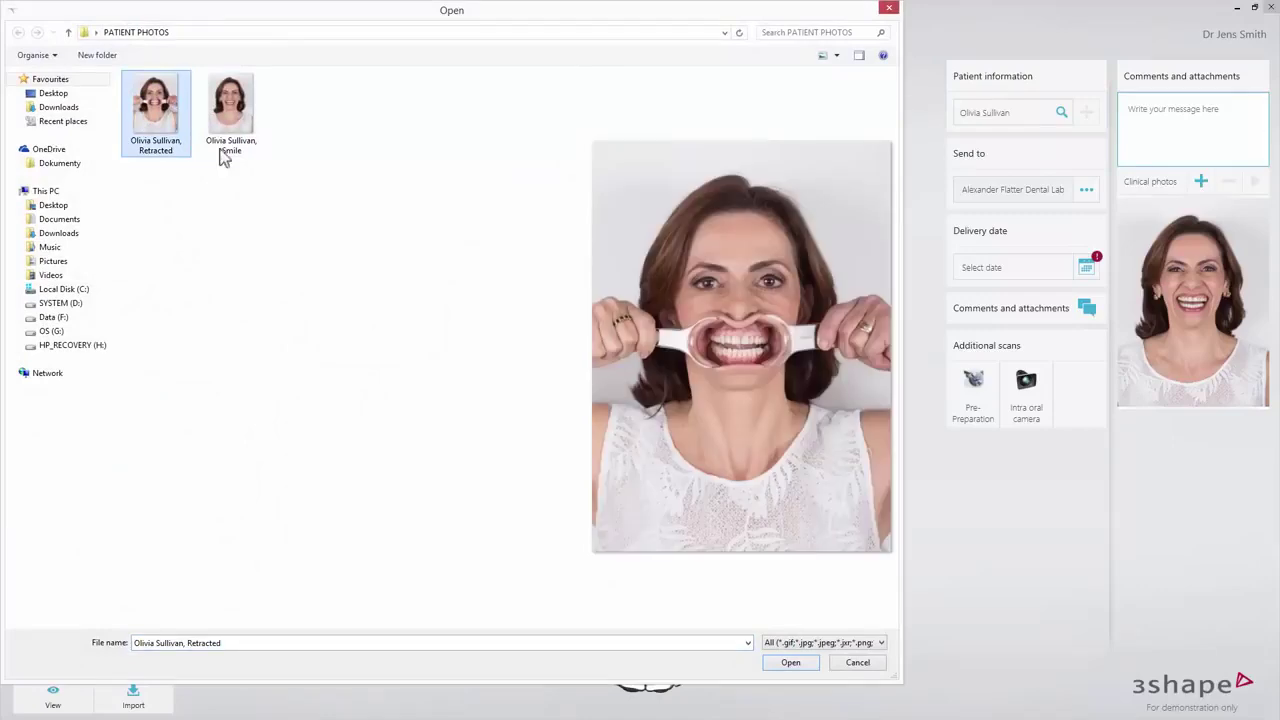
{"action": "left_click", "coordinate": [800, 662]}
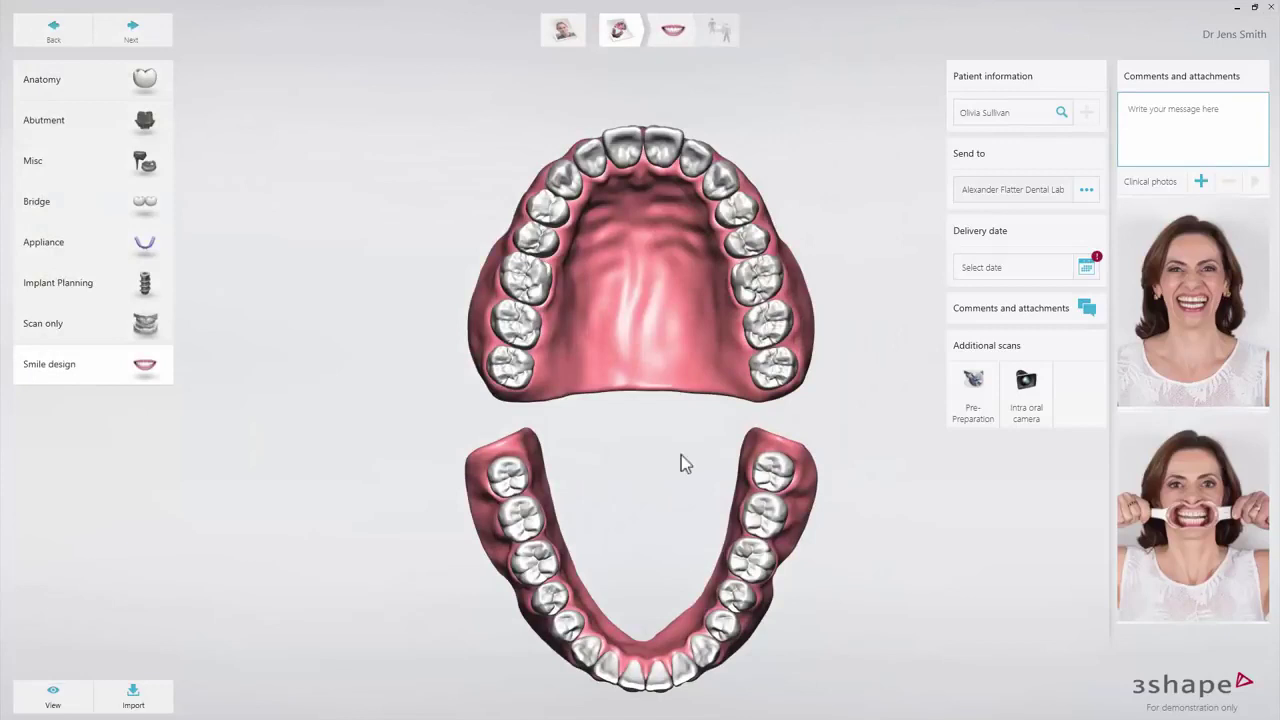
Fill the Smile and Retracted slots with their matching photos, removing the retracted photo dropped in the wrong slot
{"action": "left_click", "coordinate": [164, 36]}
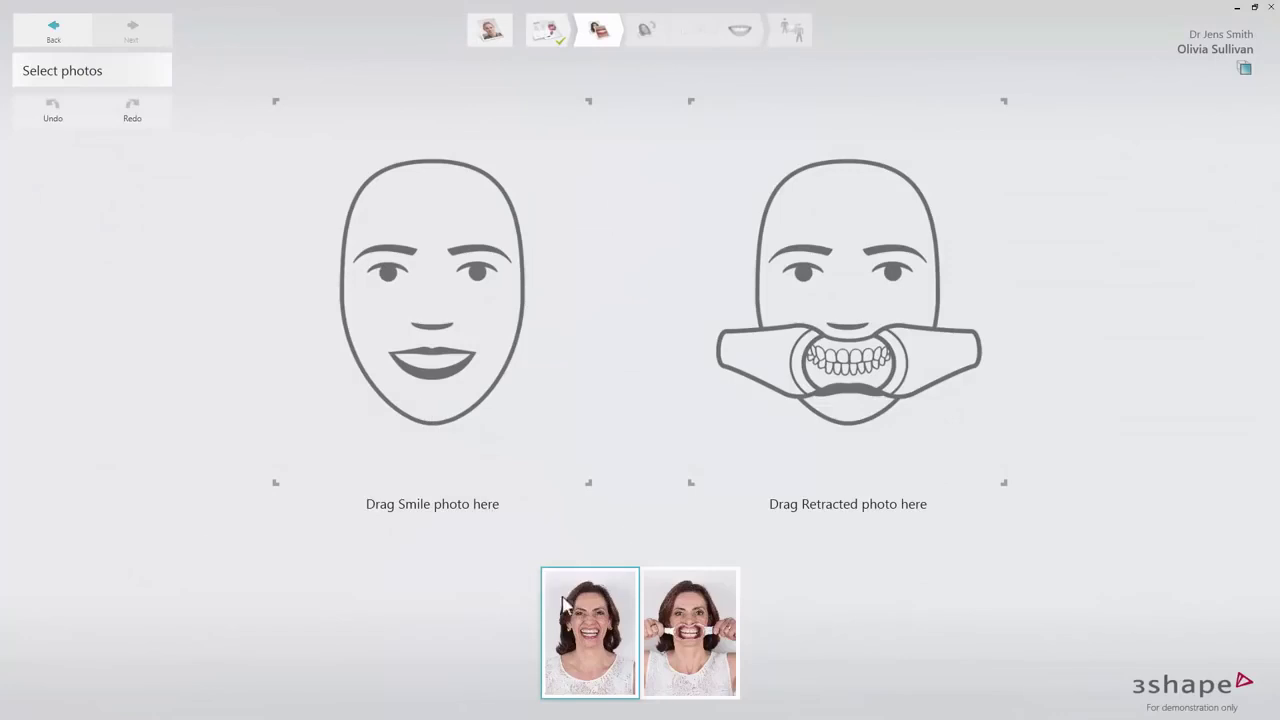
{"action": "left_click_drag", "start_coordinate": [585, 615], "coordinate": [478, 390]}
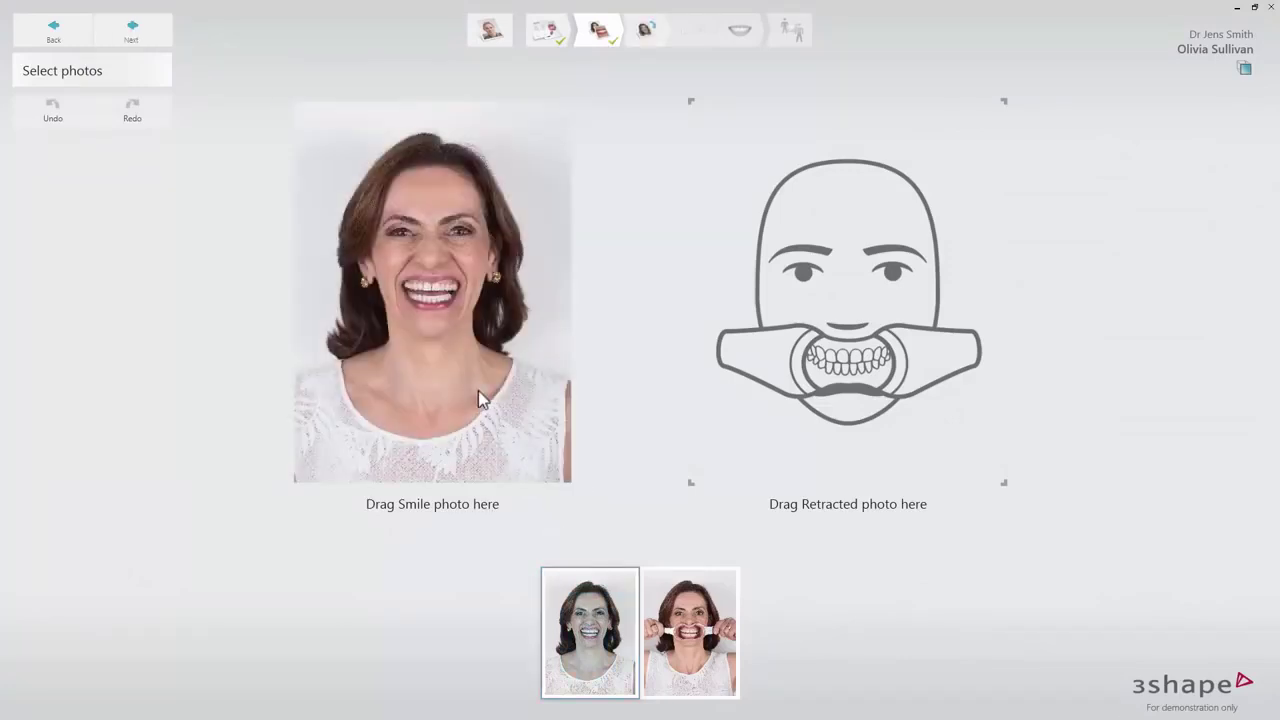
{"action": "mouse_move", "coordinate": [697, 628]}
{"action": "left_mouse_down"}
{"action": "mouse_move", "coordinate": [712, 628]}
{"action": "mouse_move", "coordinate": [829, 402]}
{"action": "mouse_move", "coordinate": [634, 400]}
{"action": "mouse_move", "coordinate": [458, 374]}
{"action": "left_mouse_up"}
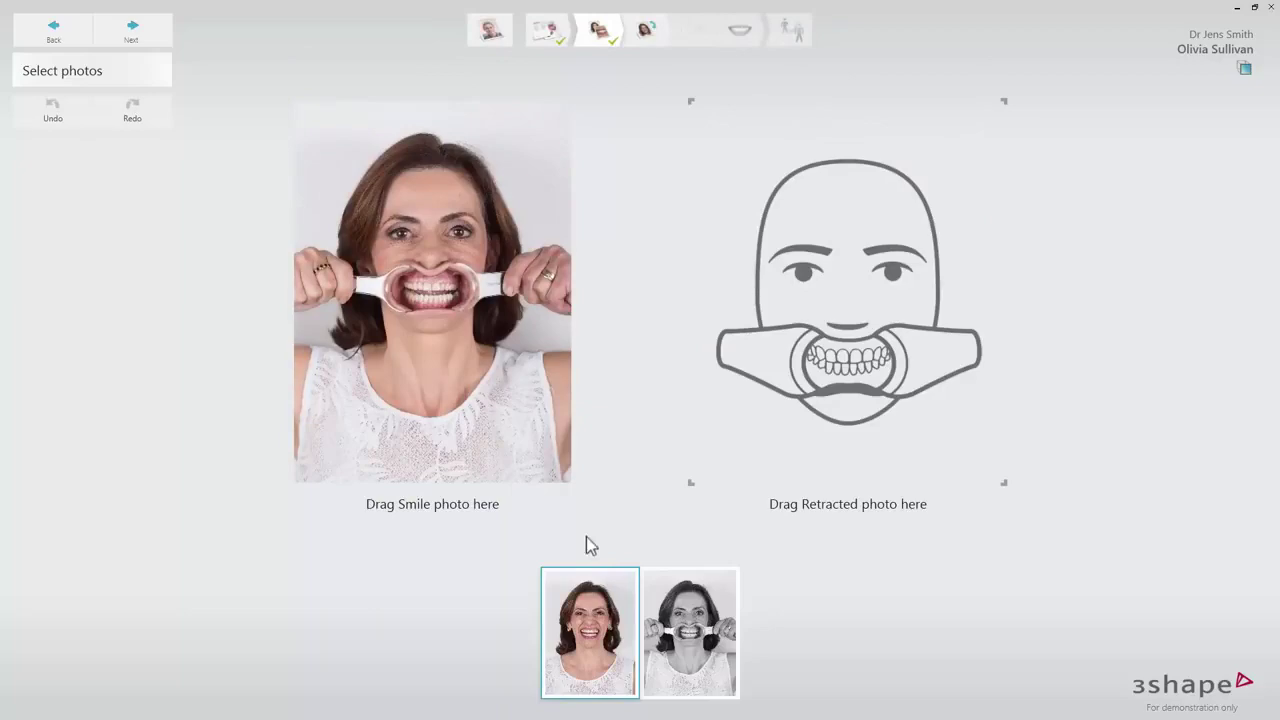
{"action": "left_click", "coordinate": [691, 643]}
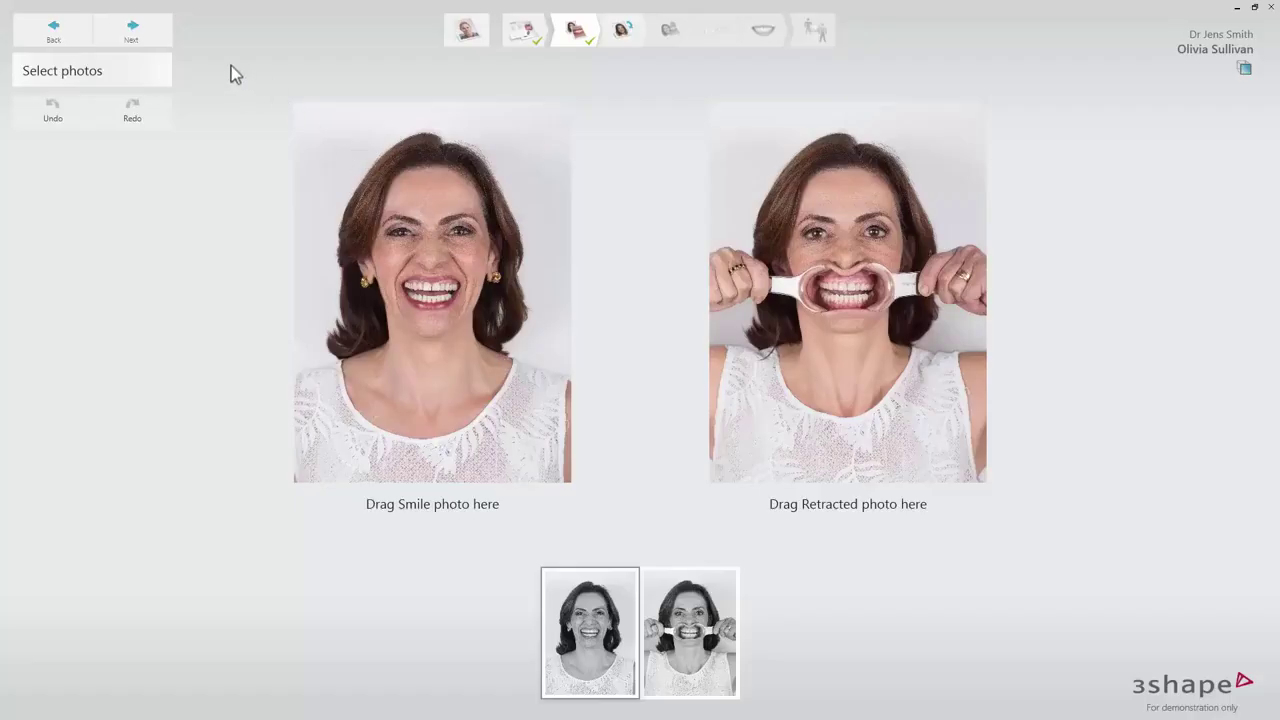
Zoom into the smile photo and mark both pupils, both nasal wings and both mouth corners
{"action": "left_click", "coordinate": [131, 31]}
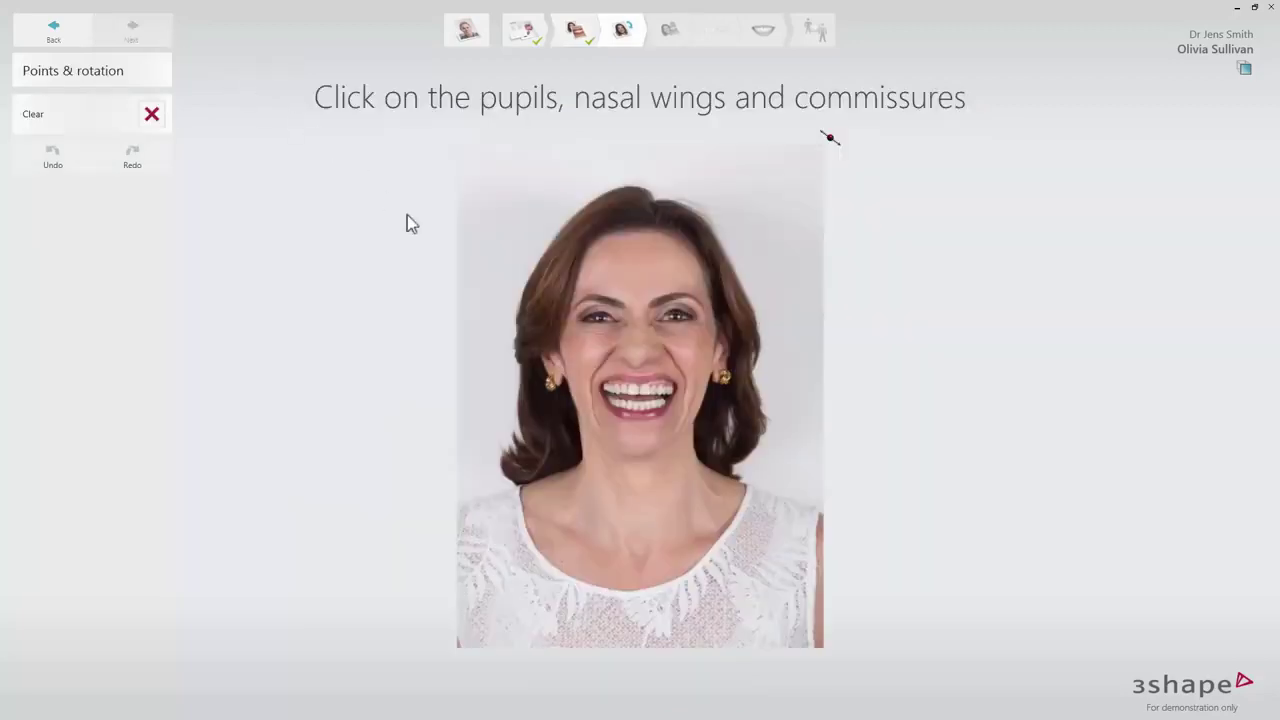
{"action": "scroll", "coordinate": [615, 355], "scroll_direction": "up", "scroll_amount": 2}
{"action": "scroll", "coordinate": [615, 348], "scroll_direction": "up", "scroll_amount": 4}
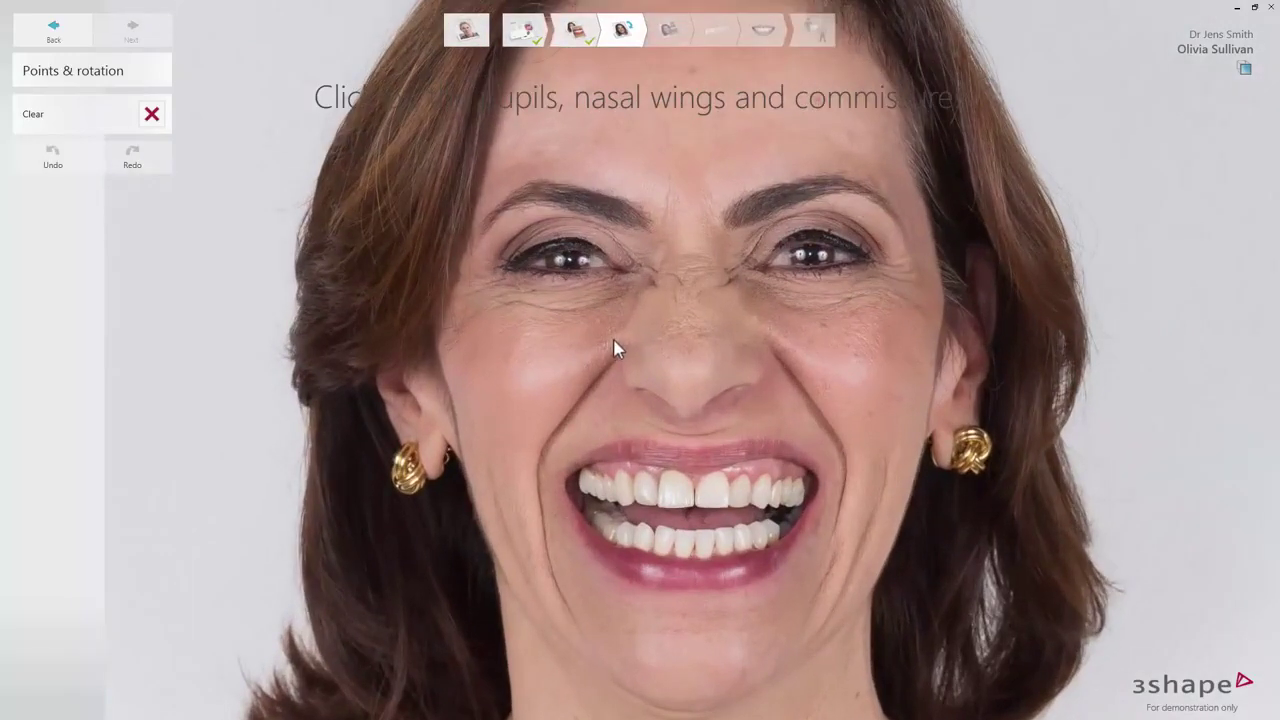
{"action": "left_click", "coordinate": [567, 261]}
{"action": "left_click", "coordinate": [810, 255]}
{"action": "left_click", "coordinate": [623, 380]}
{"action": "left_click", "coordinate": [763, 377]}
{"action": "left_click", "coordinate": [566, 480]}
{"action": "left_click", "coordinate": [815, 482]}
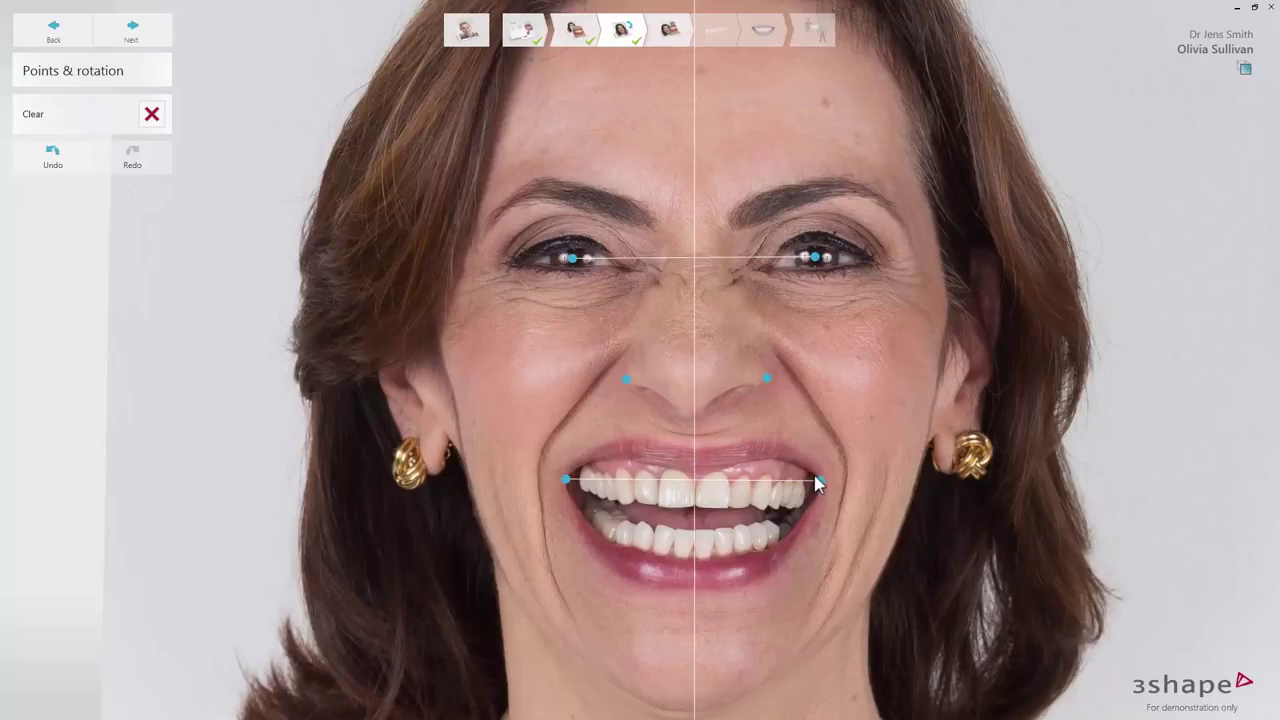
Fine-tune the right mouth corner, left nasal wing and right pupil points
{"action": "left_click", "coordinate": [819, 487]}
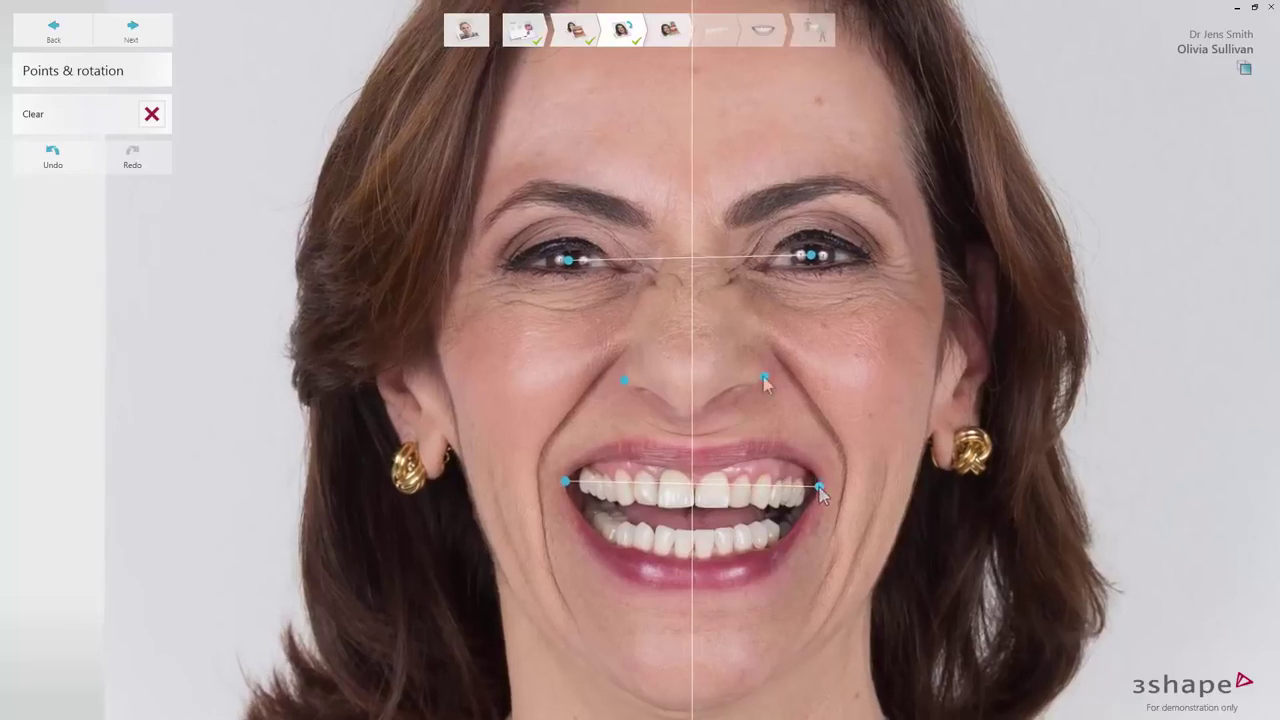
{"action": "left_click_drag", "start_coordinate": [623, 380], "coordinate": [627, 378]}
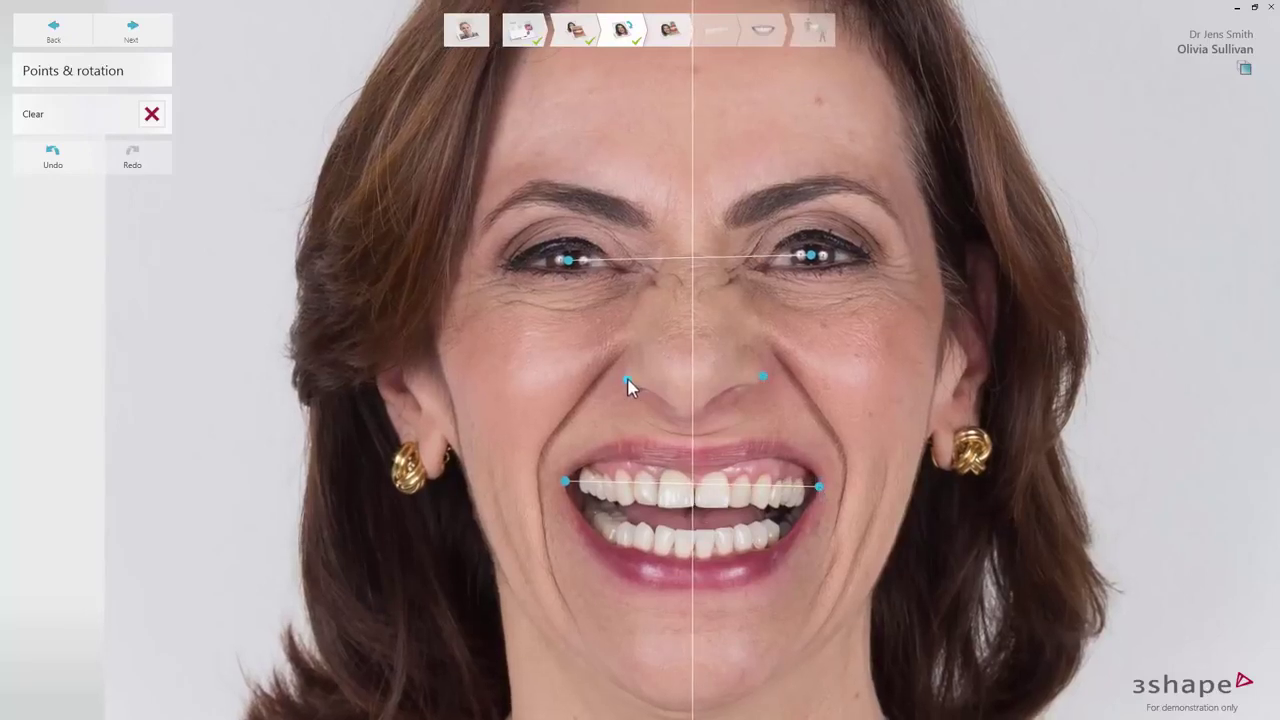
{"action": "left_click_drag", "start_coordinate": [811, 258], "coordinate": [813, 256]}
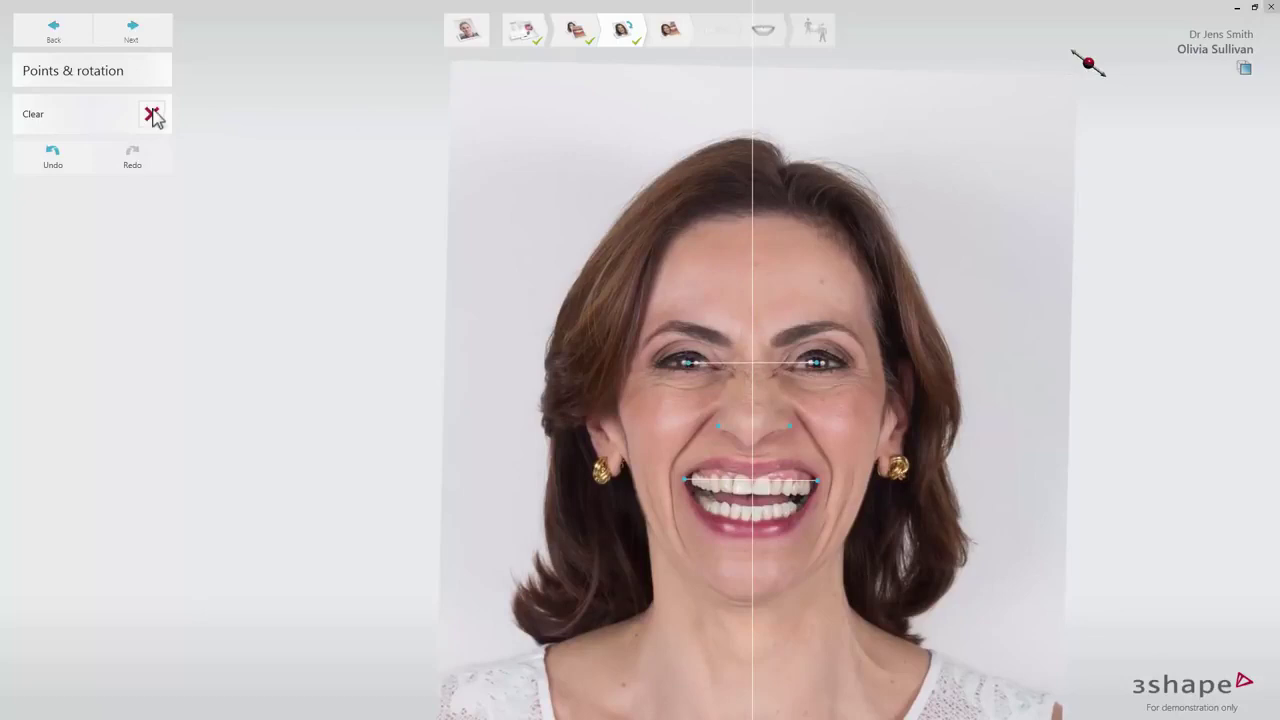
Mark two matching reference tooth points on the smile photo and the retracted photo
{"action": "left_click", "coordinate": [145, 36]}
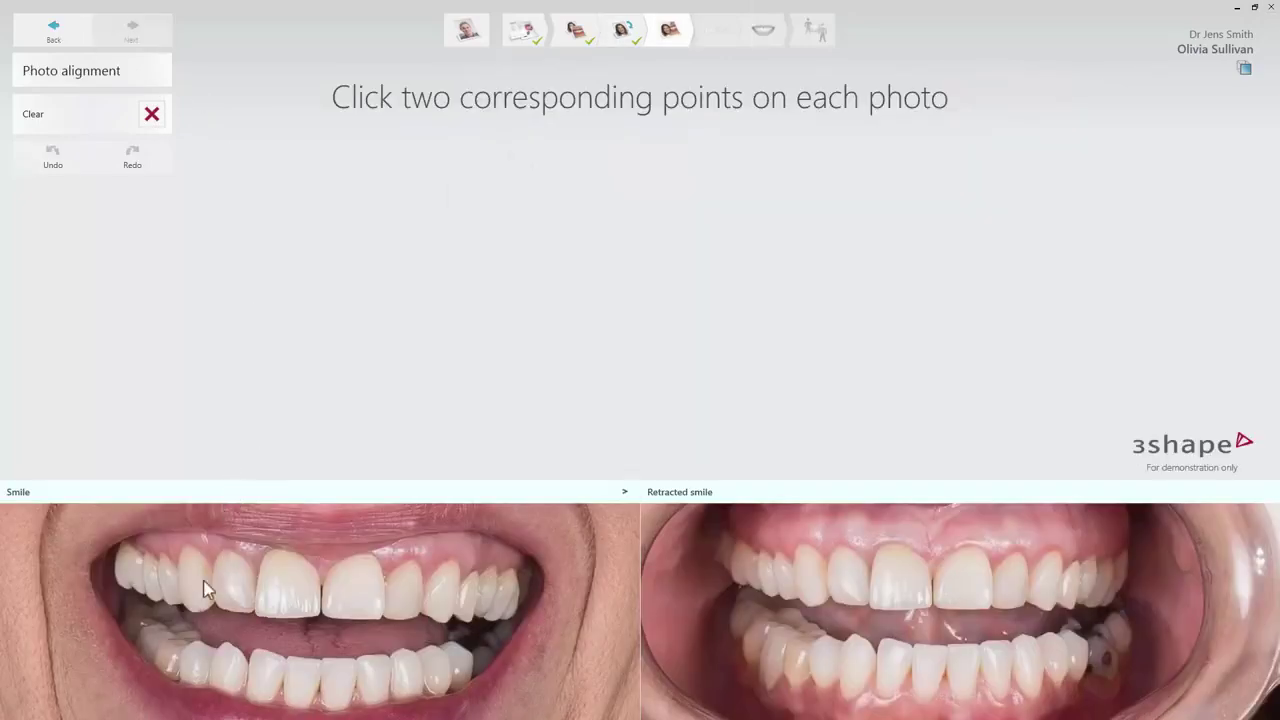
{"action": "left_click", "coordinate": [191, 610]}
{"action": "left_click", "coordinate": [809, 606]}
{"action": "left_click", "coordinate": [471, 620]}
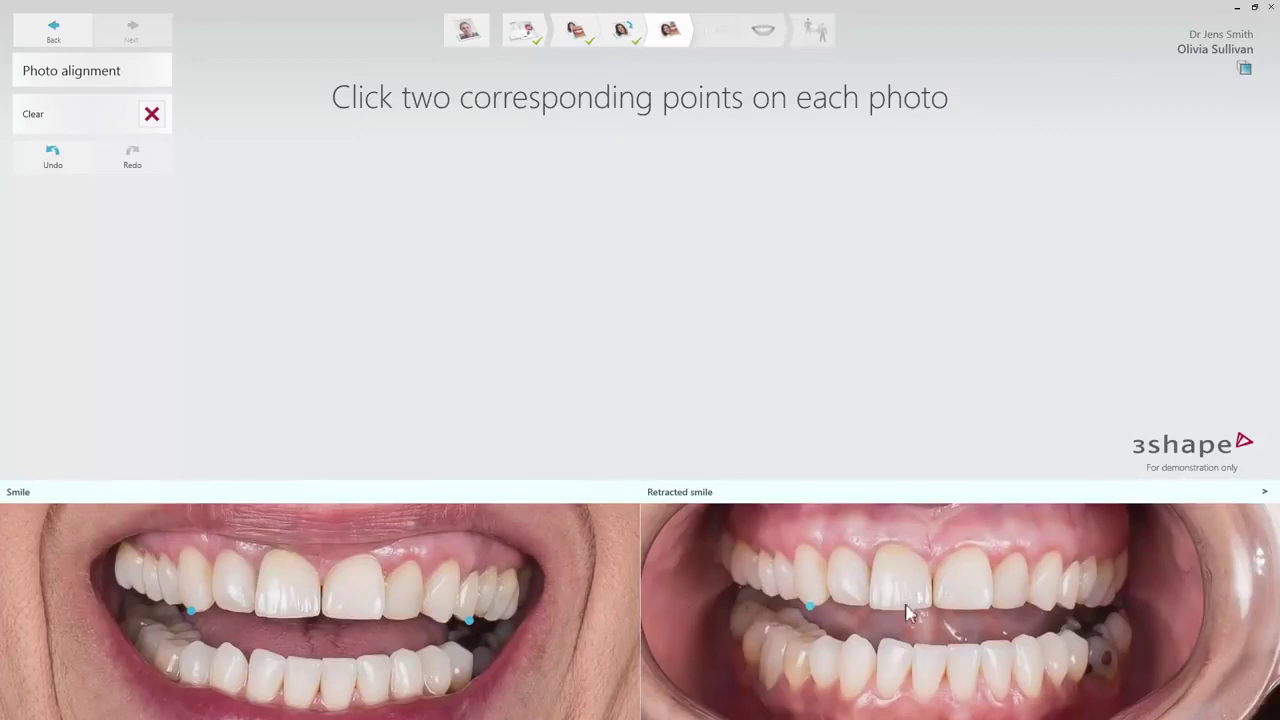
{"action": "left_click", "coordinate": [1071, 605]}
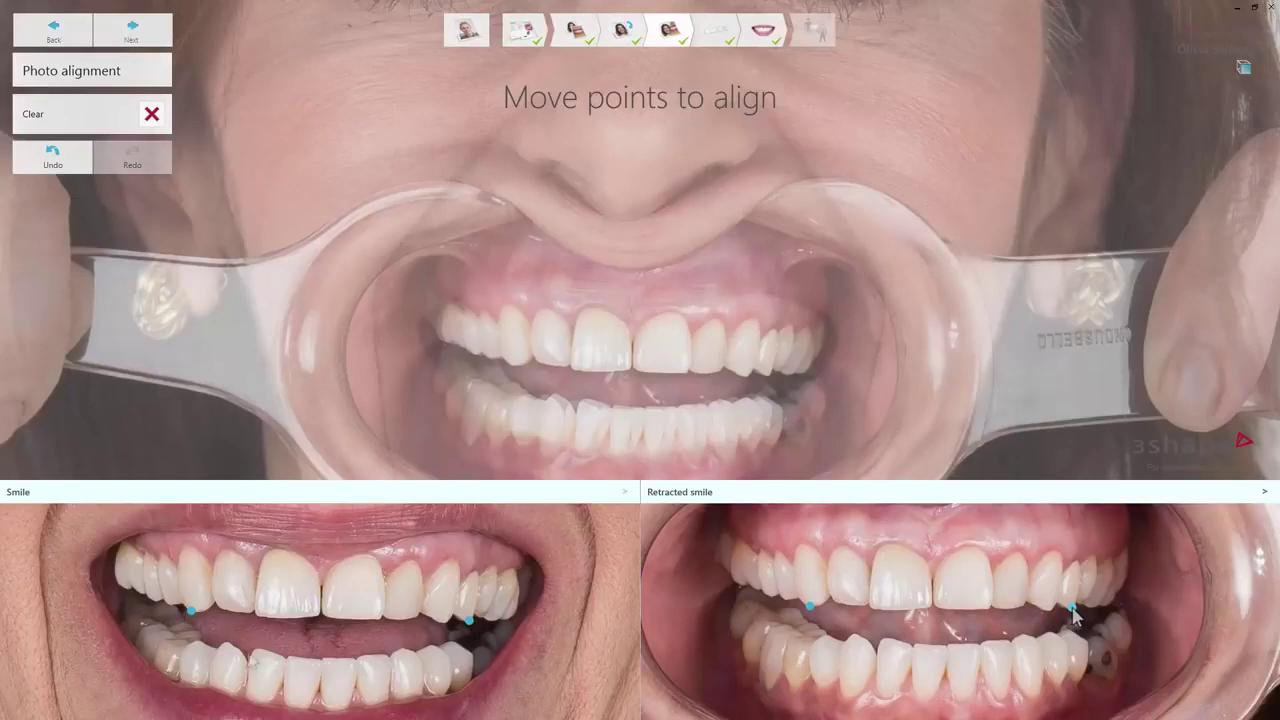
Adjust the left smile-photo alignment point slightly, then continue to the Measurement step
{"action": "left_click", "coordinate": [191, 610]}
{"action": "mouse_move", "coordinate": [191, 610]}
{"action": "left_mouse_down"}
{"action": "mouse_move", "coordinate": [189, 590]}
{"action": "mouse_move", "coordinate": [195, 620]}
{"action": "left_mouse_up"}
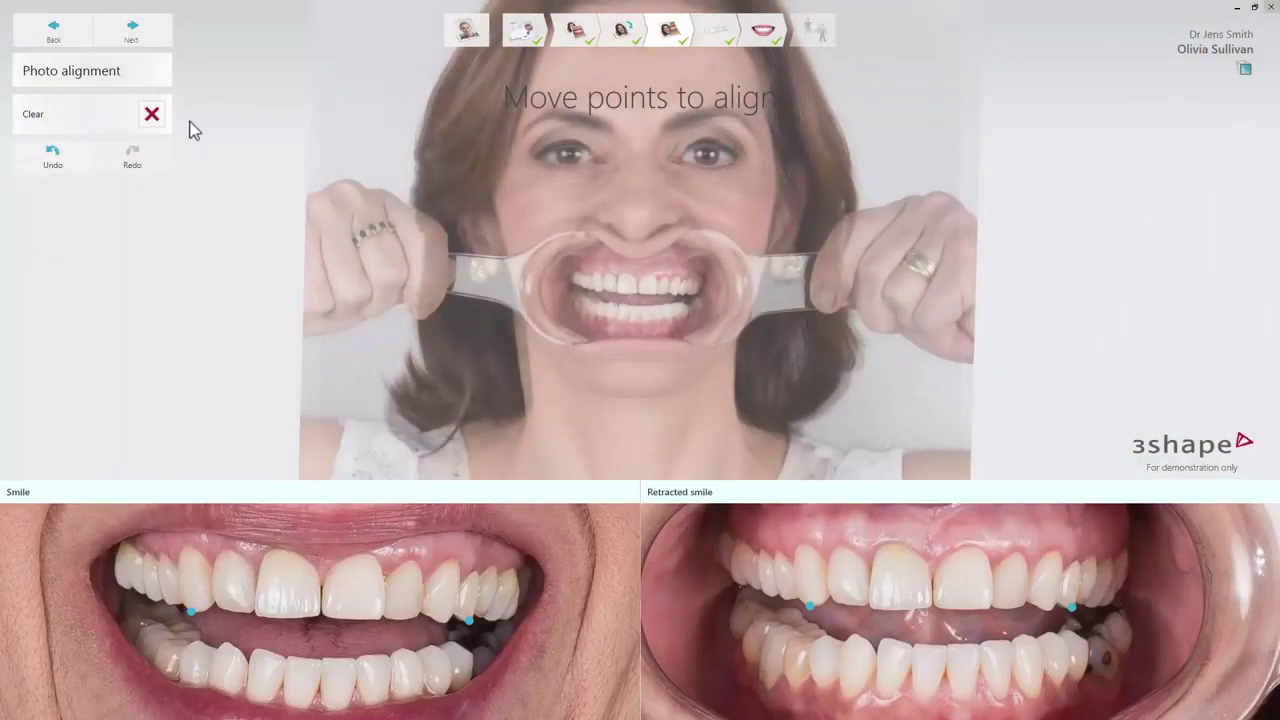
{"action": "left_click", "coordinate": [167, 38]}
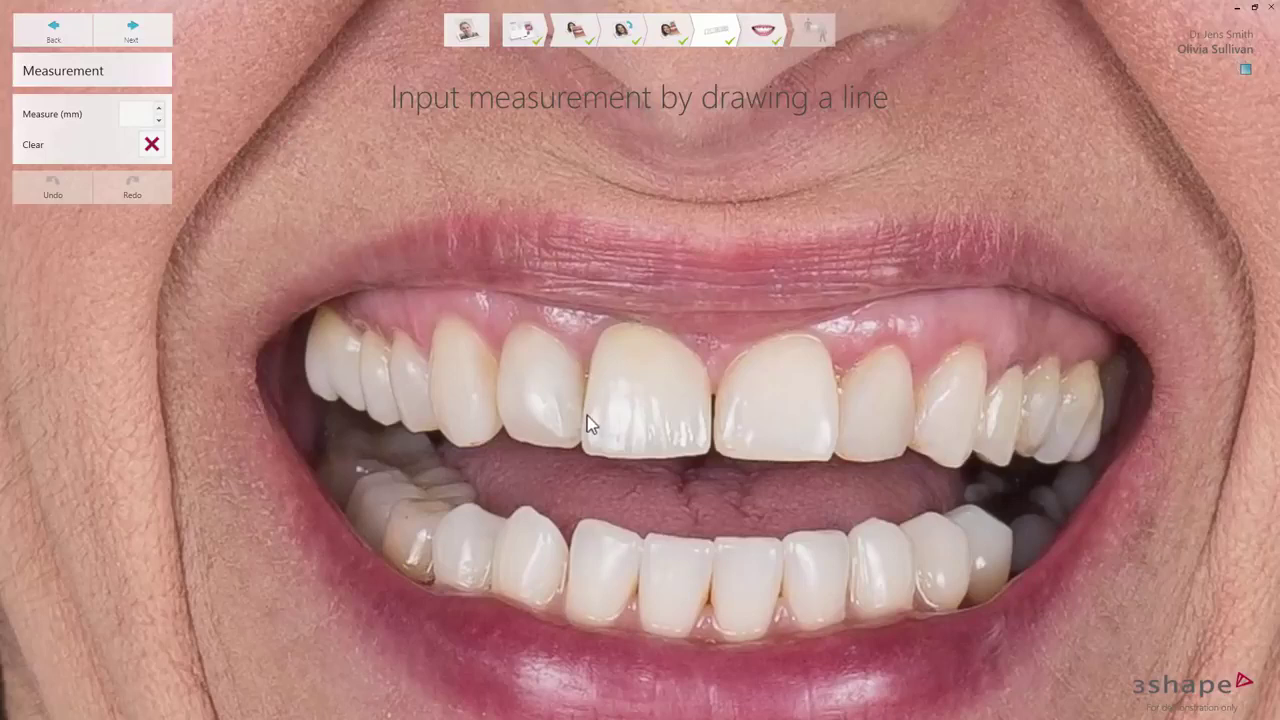
Measure across the upper central incisor, set its width to 8.10 mm, and proceed to Smile Design
{"action": "left_click_drag", "start_coordinate": [586, 416], "coordinate": [710, 418]}
{"action": "left_click", "coordinate": [145, 114]}
{"action": "type", "text": "8.1"}
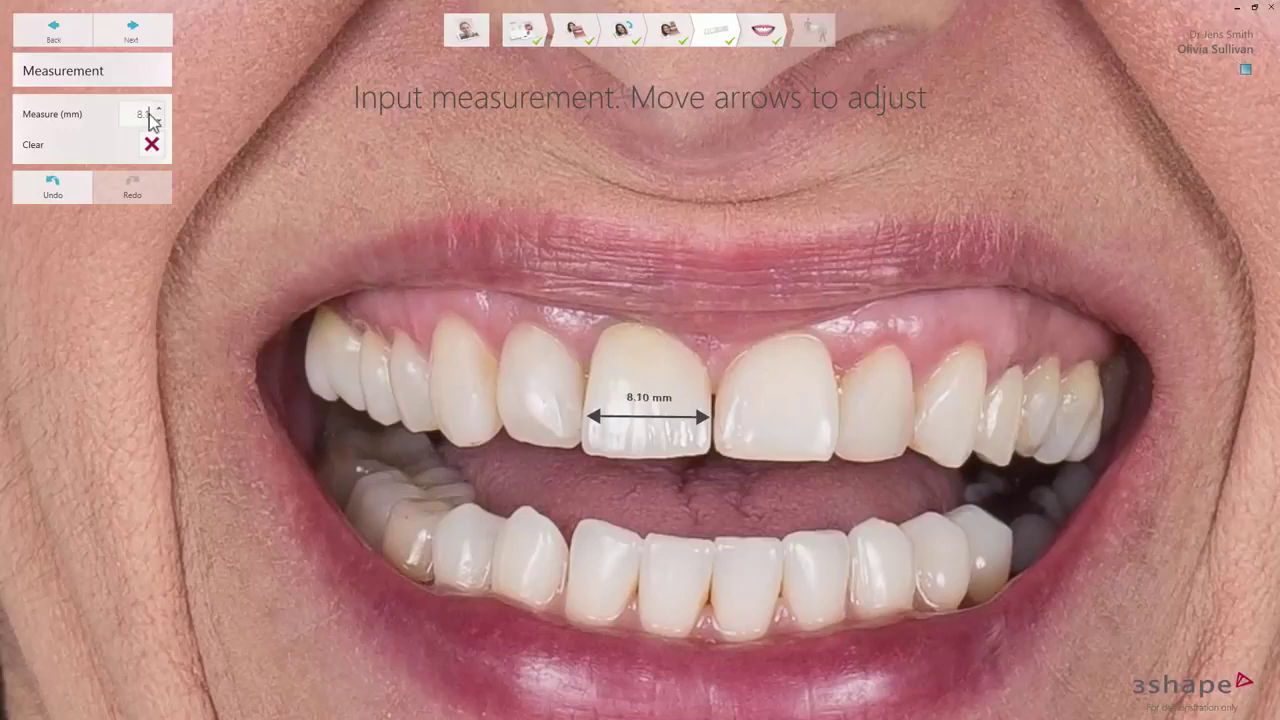
{"action": "left_click", "coordinate": [157, 106]}
{"action": "left_click", "coordinate": [159, 120]}
{"action": "left_click", "coordinate": [159, 120]}
{"action": "left_click", "coordinate": [132, 33]}
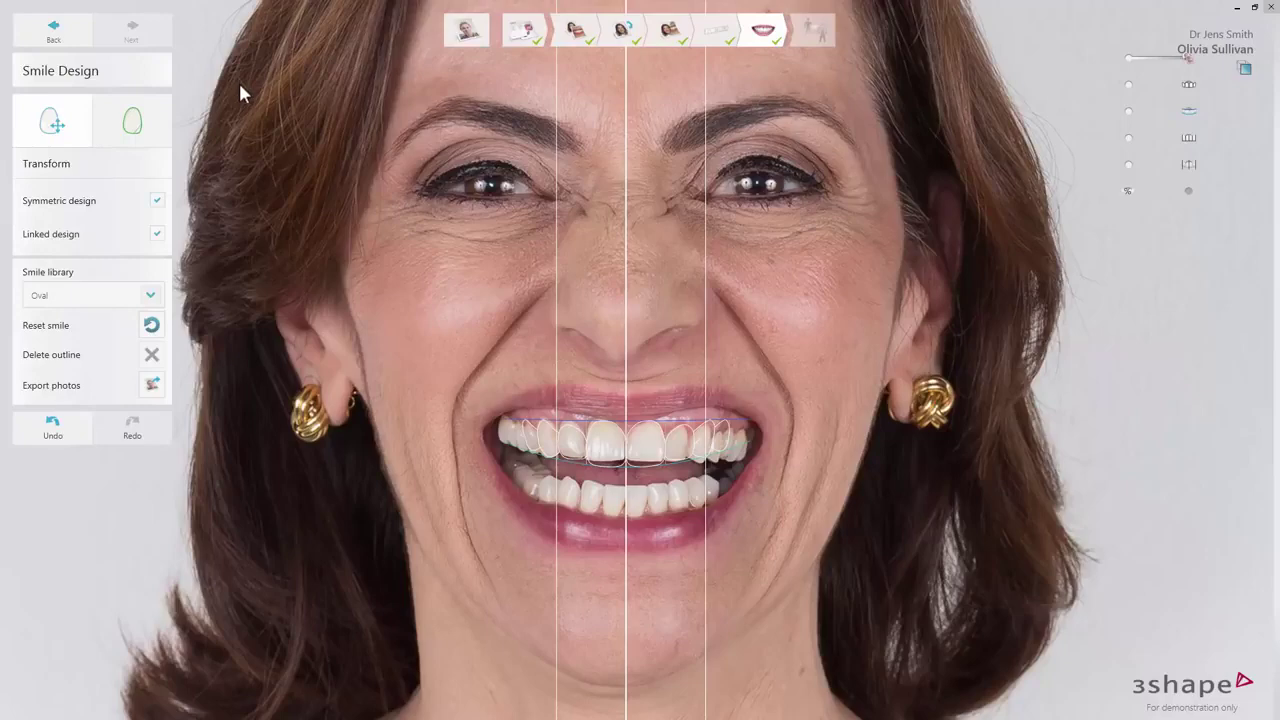
Zoom and pan the face photo until the Oval tooth outlines over the smile fill the view
{"action": "scroll", "coordinate": [438, 279], "scroll_direction": "up", "scroll_amount": 5}
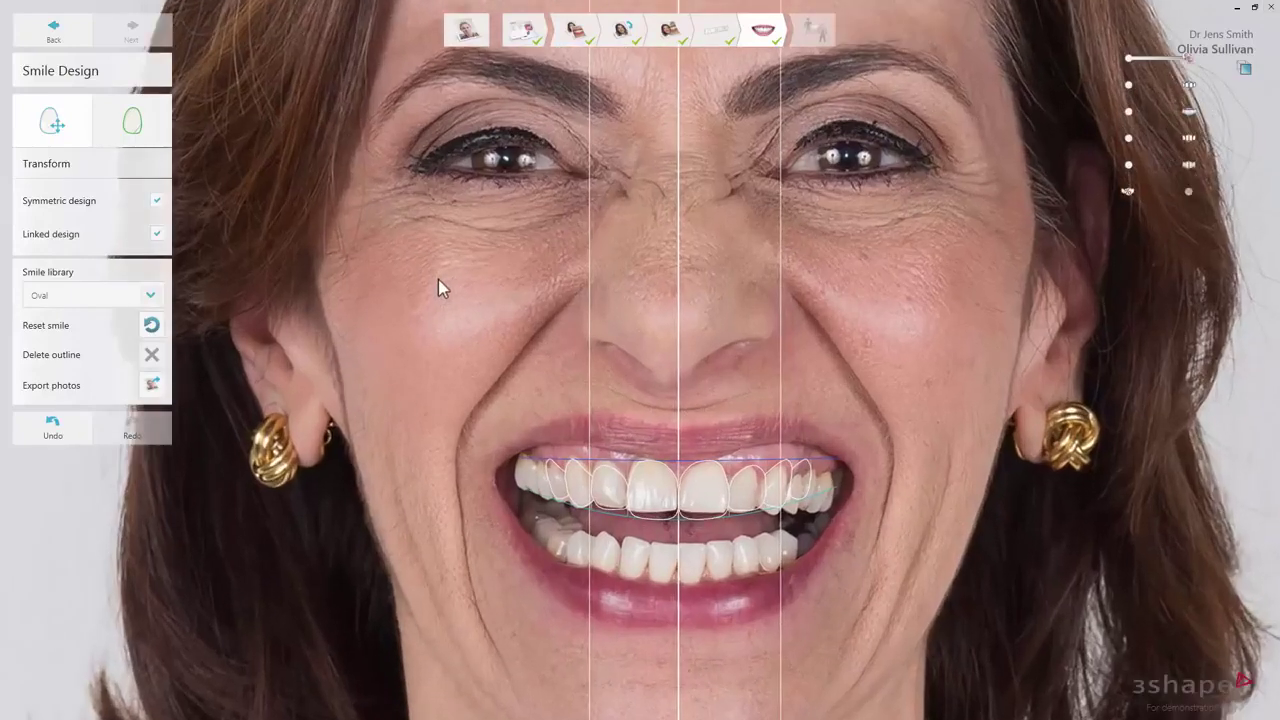
{"action": "scroll", "coordinate": [438, 280], "scroll_direction": "down", "scroll_amount": 5}
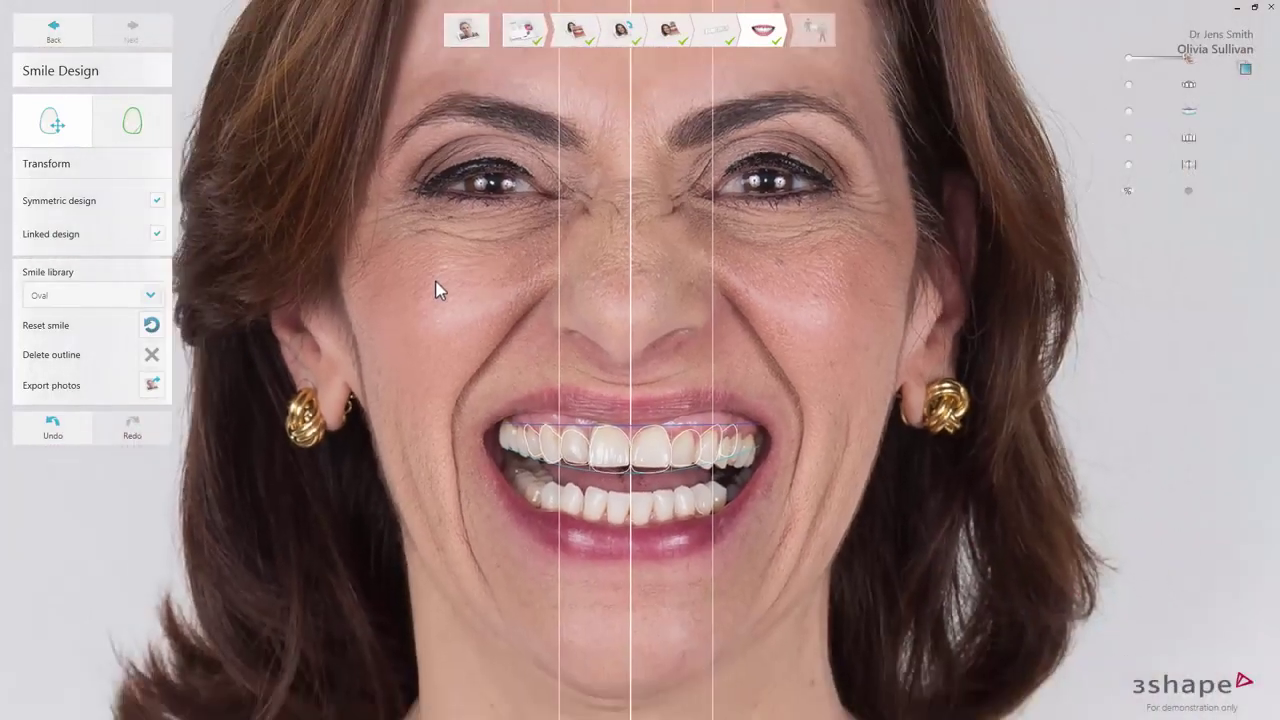
{"action": "scroll", "coordinate": [460, 283], "scroll_direction": "down", "scroll_amount": 3}
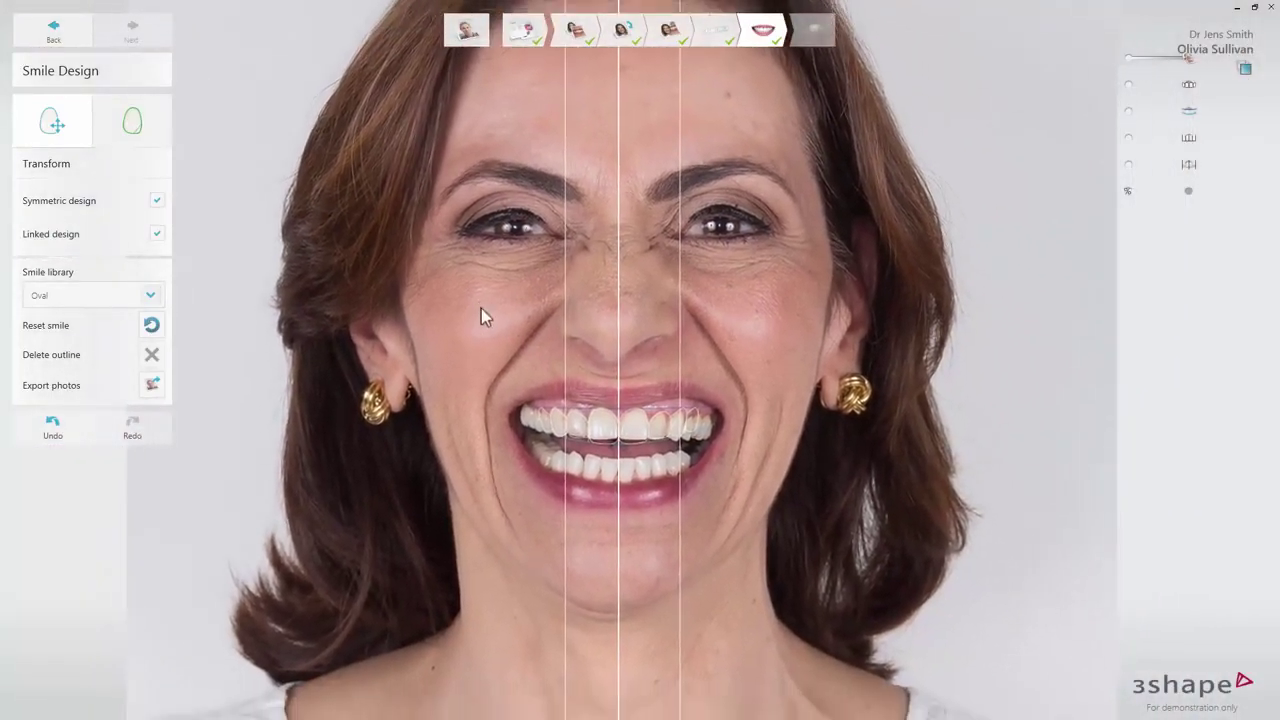
{"action": "left_click_drag", "start_coordinate": [481, 308], "coordinate": [491, 302]}
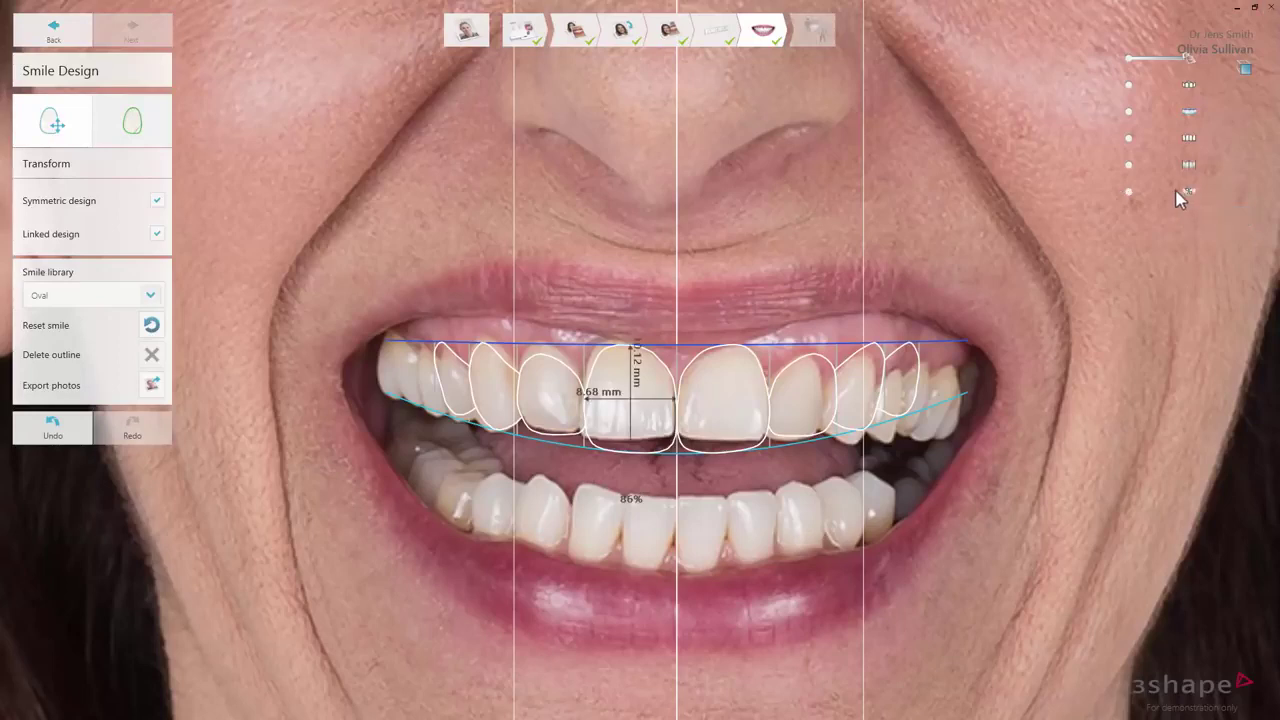
Toggle guide lines, tooth overlays, smile curves and outlines off and on, compare with the retracted photo, then view from front
{"action": "left_click", "coordinate": [1129, 165]}
{"action": "left_click", "coordinate": [1129, 165]}
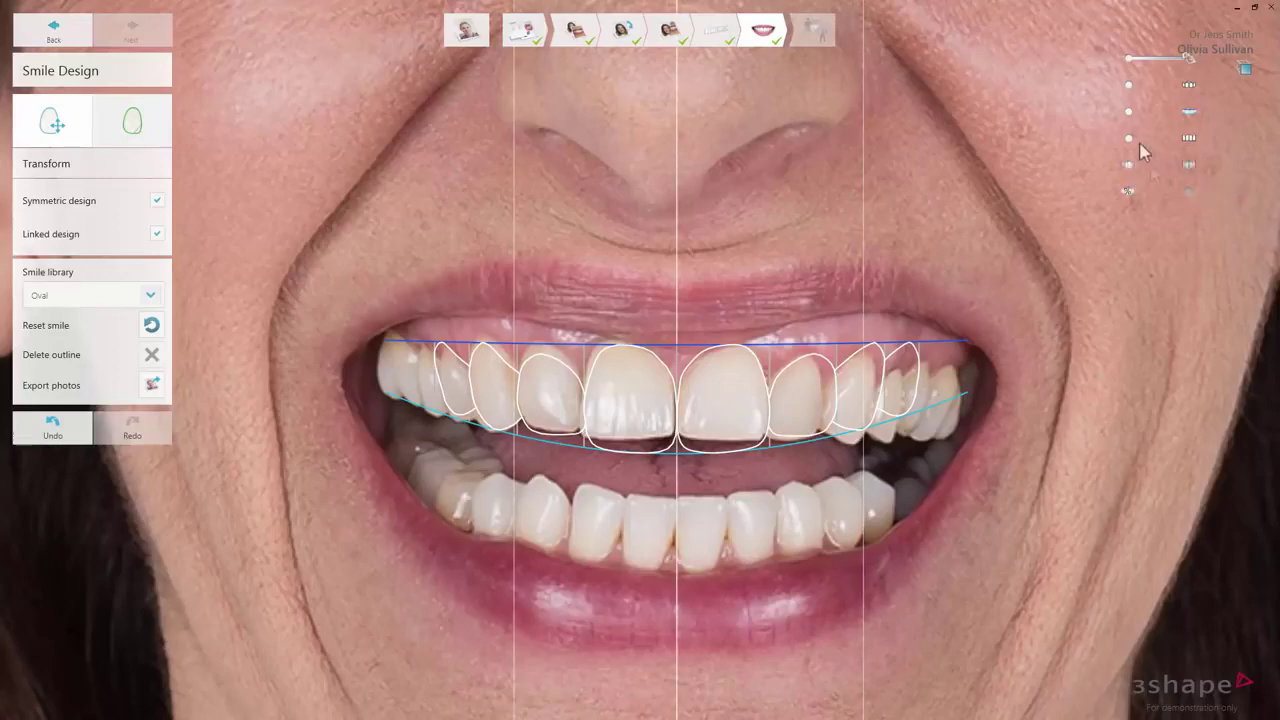
{"action": "left_click", "coordinate": [1129, 139]}
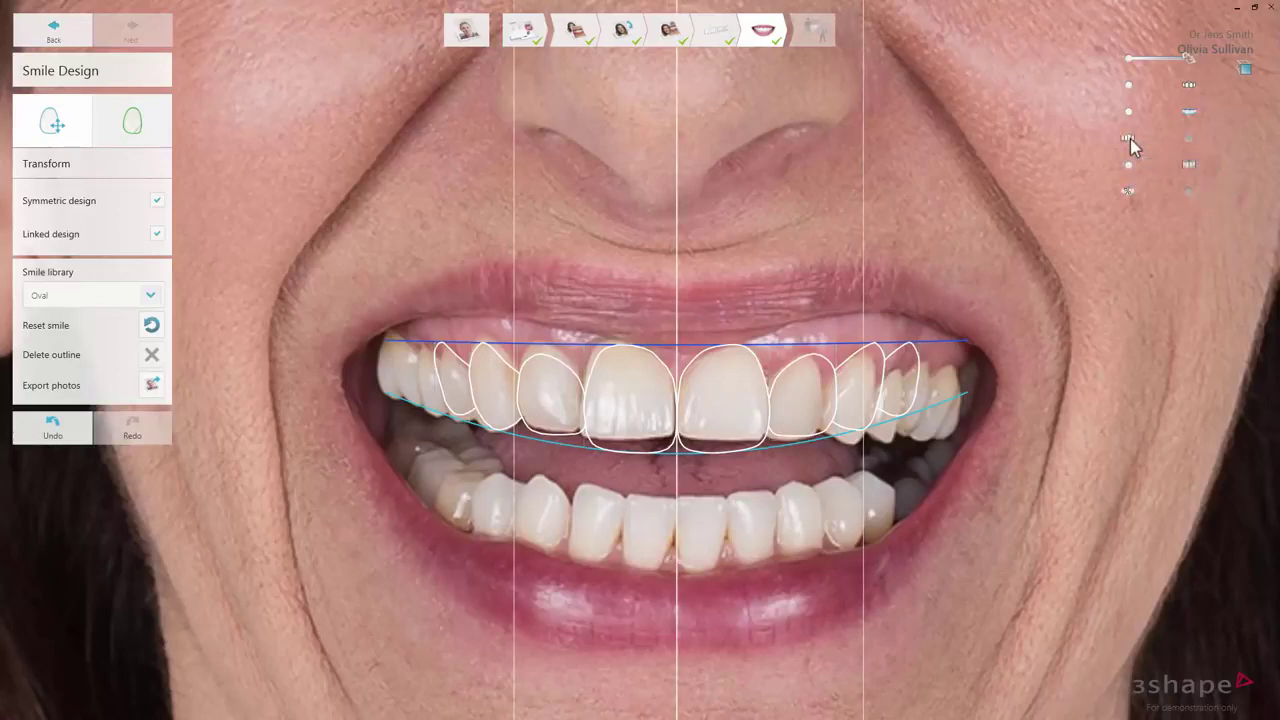
{"action": "left_click", "coordinate": [1187, 139]}
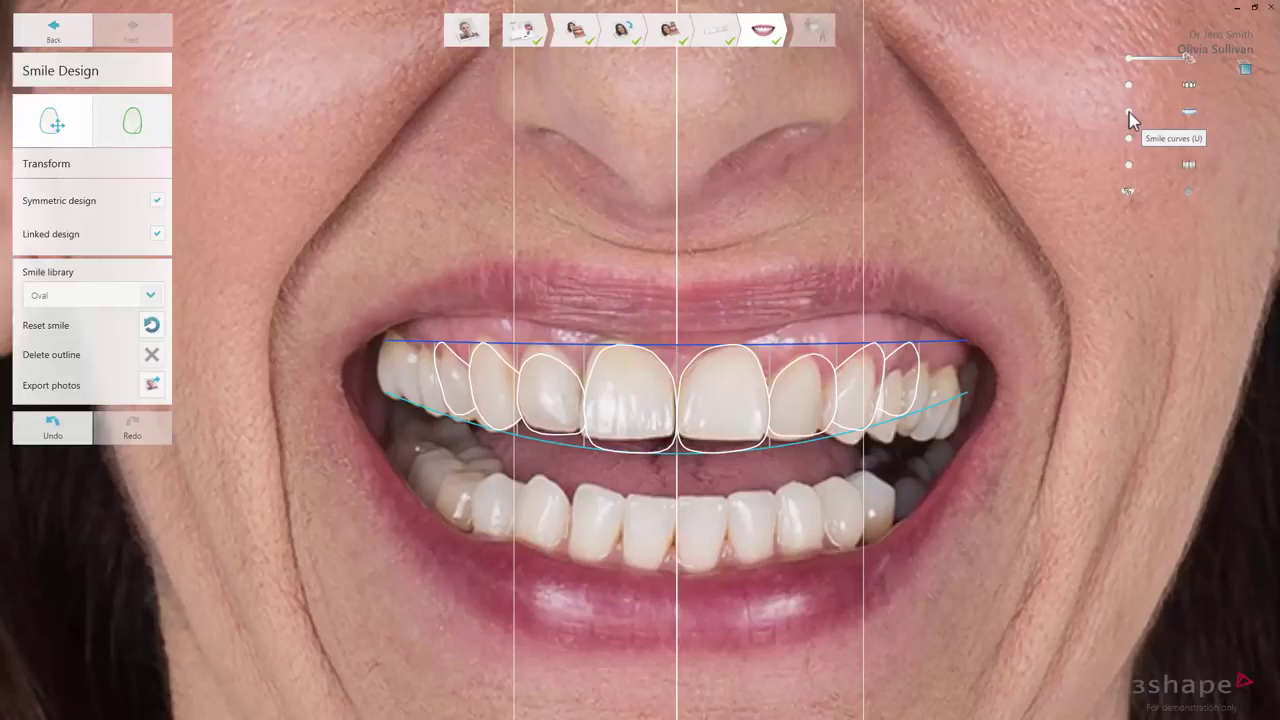
{"action": "left_click", "coordinate": [1129, 112]}
{"action": "left_click", "coordinate": [1187, 112]}
{"action": "left_click", "coordinate": [1128, 86]}
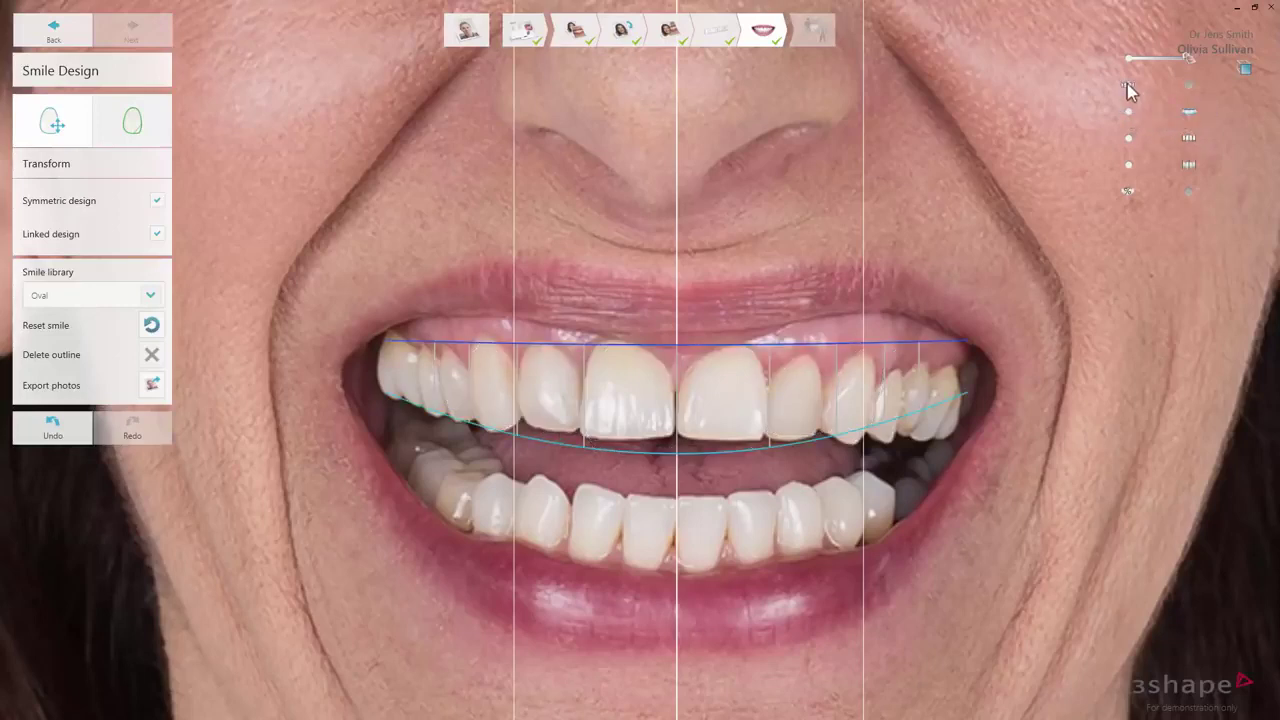
{"action": "left_click", "coordinate": [1188, 86]}
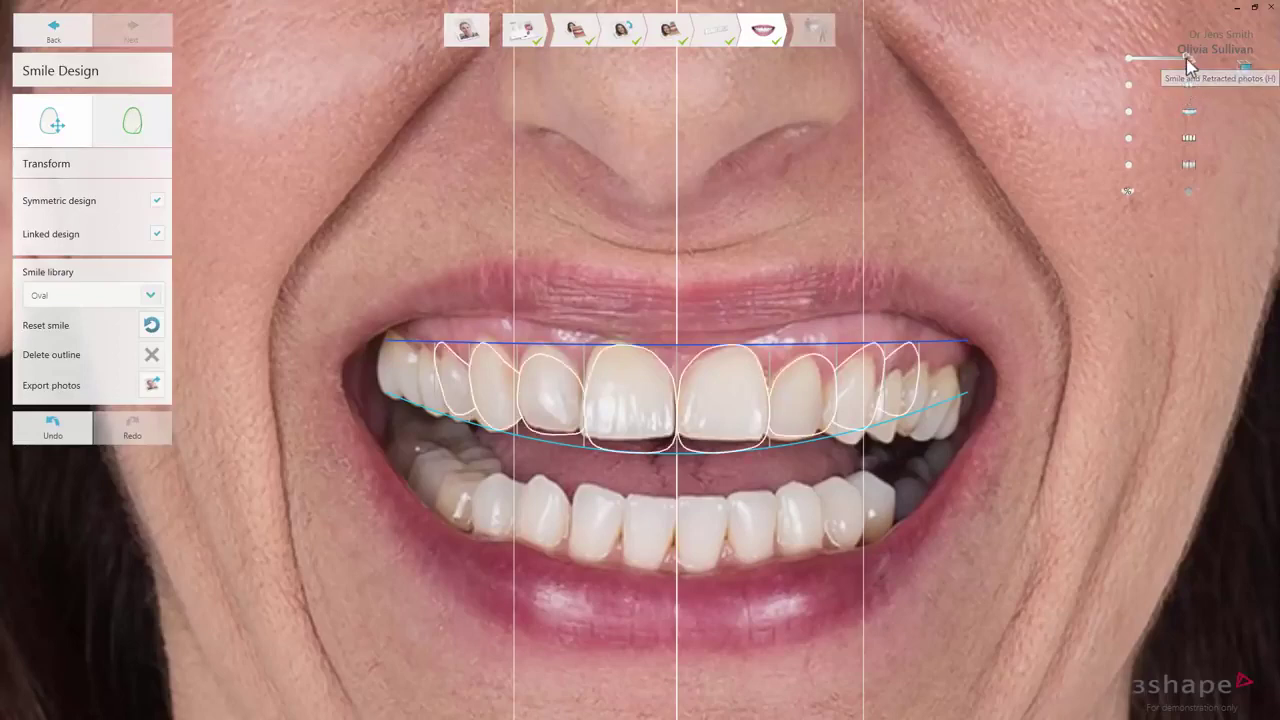
{"action": "left_click_drag", "start_coordinate": [1186, 58], "coordinate": [1192, 88]}
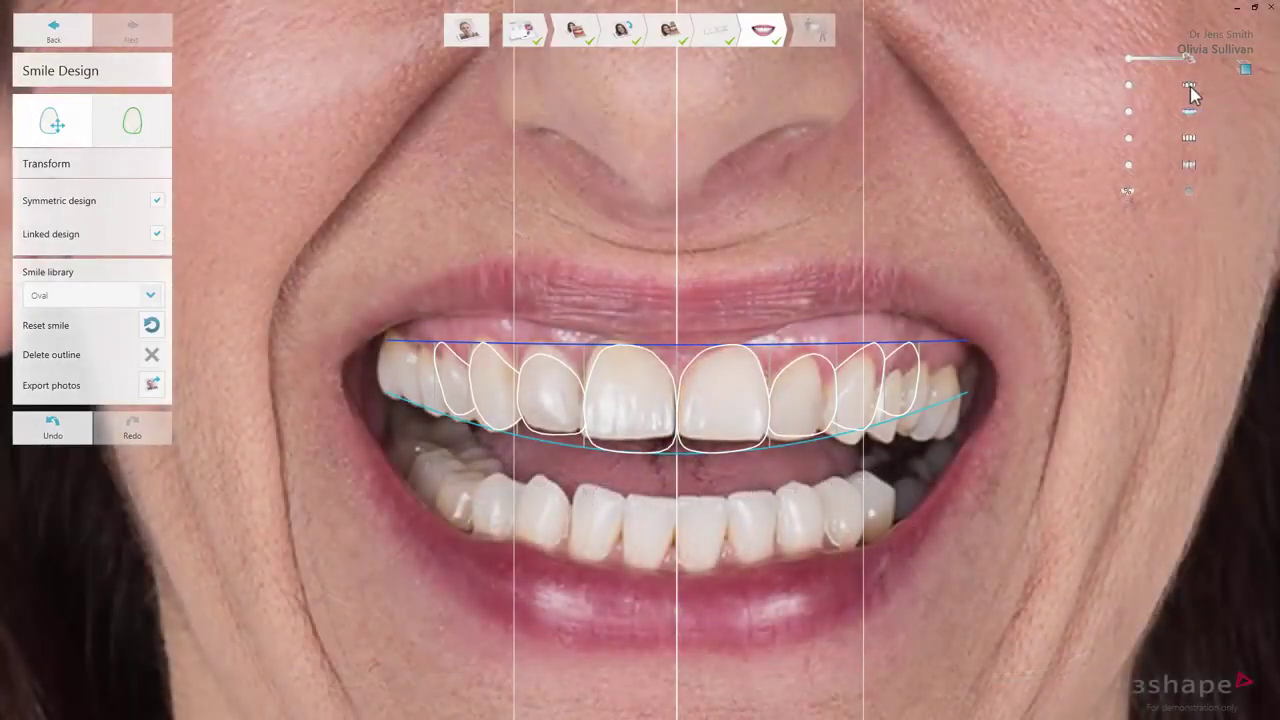
{"action": "left_click", "coordinate": [1241, 80]}
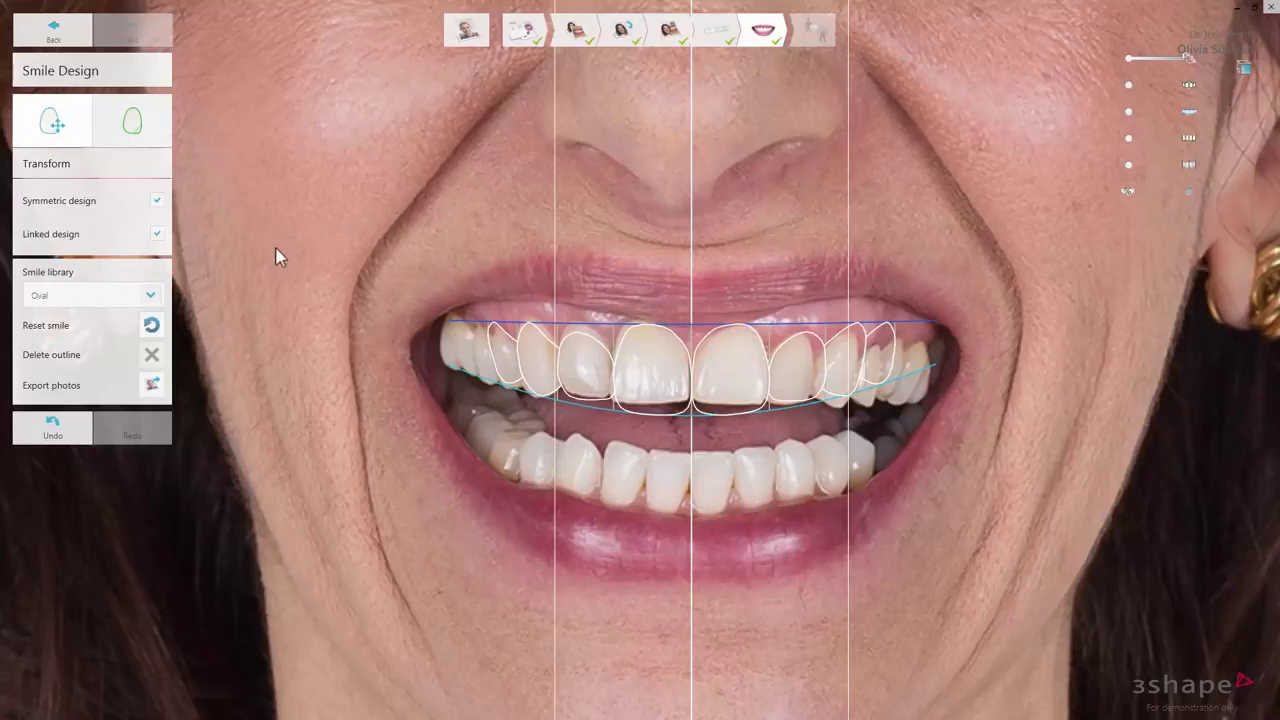
{"action": "left_click", "coordinate": [151, 295]}
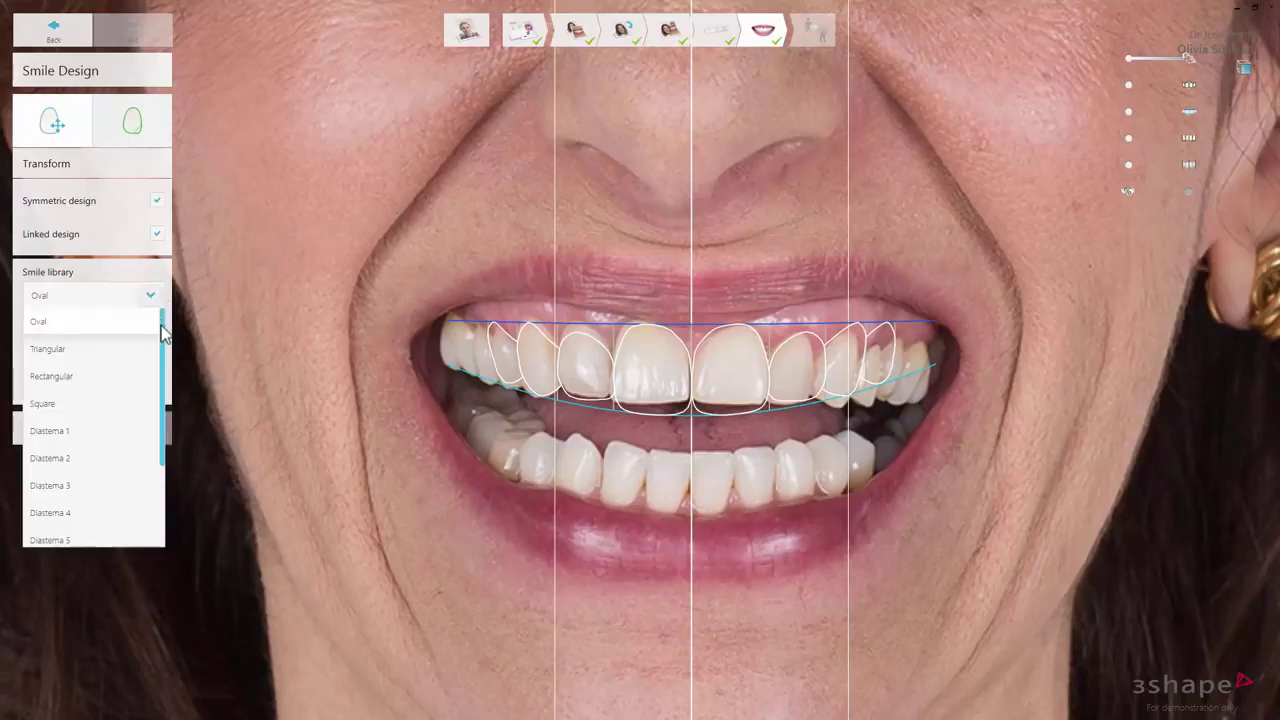
{"action": "mouse_move", "coordinate": [162, 330]}
{"action": "left_mouse_down"}
{"action": "mouse_move", "coordinate": [155, 420]}
{"action": "mouse_move", "coordinate": [178, 345]}
{"action": "left_mouse_up"}
{"action": "left_click", "coordinate": [154, 322]}
{"action": "scroll", "coordinate": [120, 300], "scroll_direction": "down", "scroll_amount": 4}
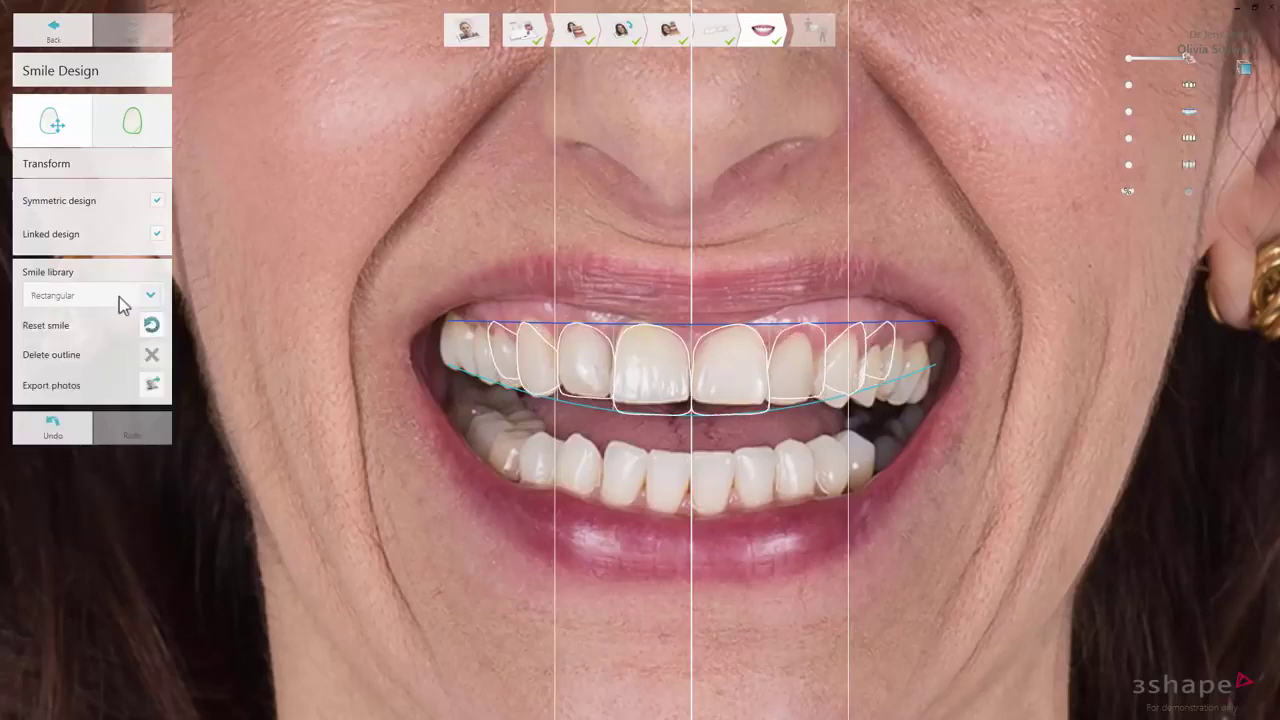
{"action": "scroll", "coordinate": [120, 302], "scroll_direction": "down", "scroll_amount": 3}
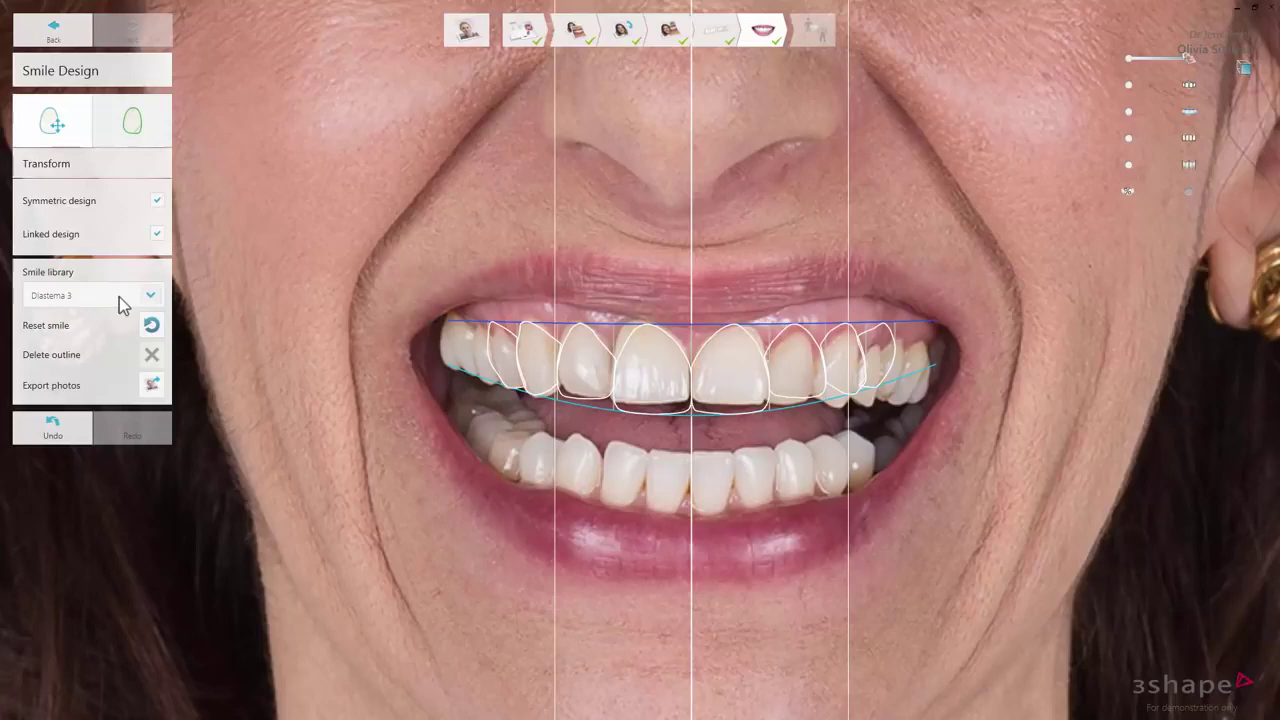
{"action": "scroll", "coordinate": [120, 302], "scroll_direction": "down", "scroll_amount": 3}
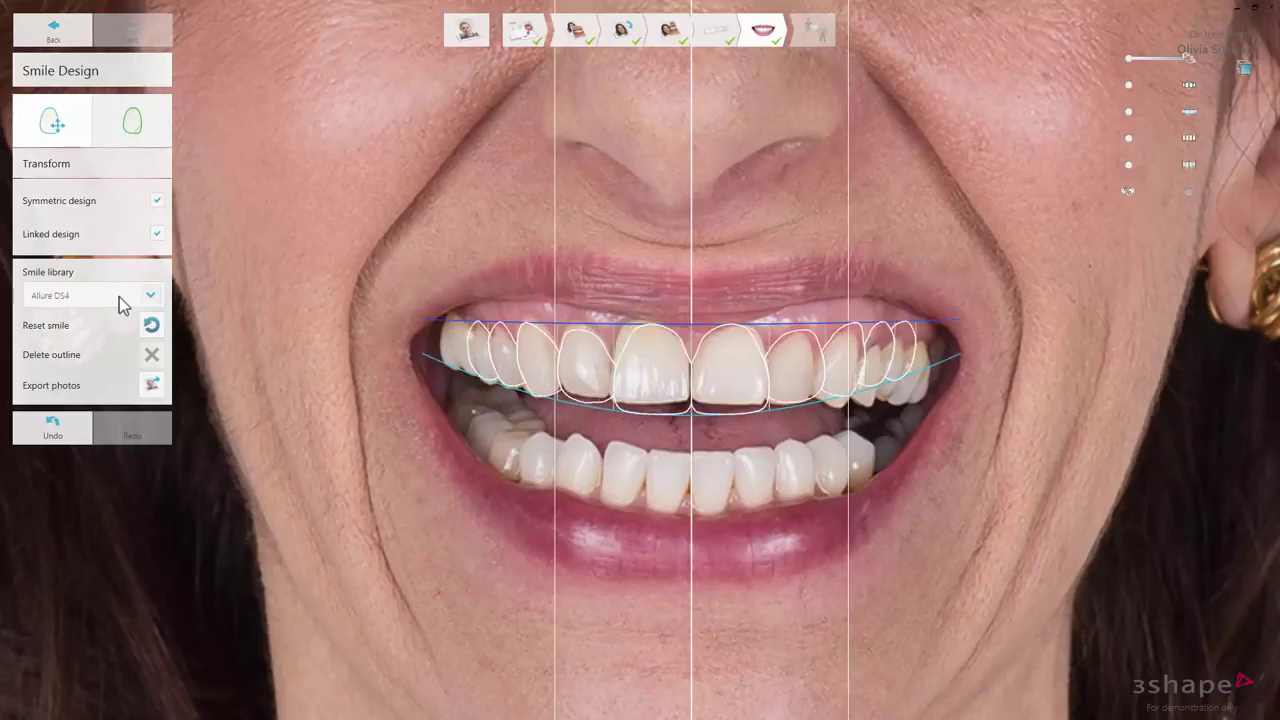
{"action": "scroll", "coordinate": [120, 302], "scroll_direction": "up", "scroll_amount": 3}
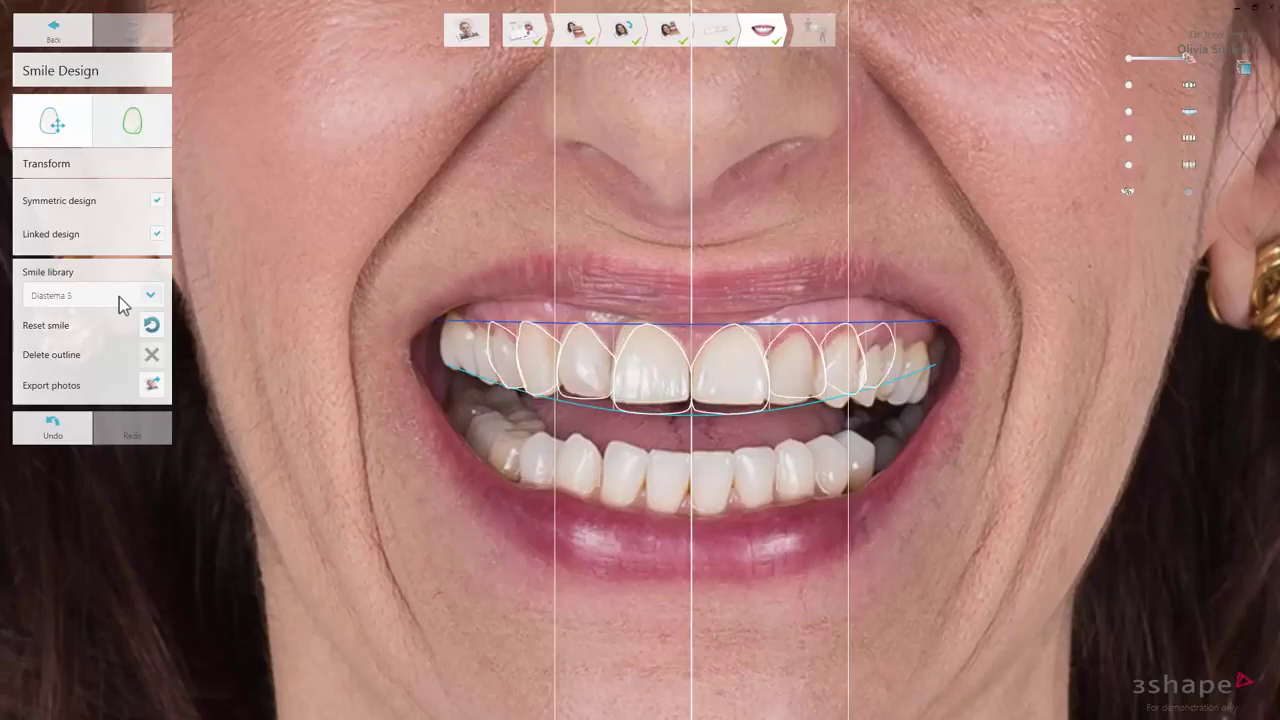
{"action": "scroll", "coordinate": [122, 304], "scroll_direction": "up", "scroll_amount": 1}
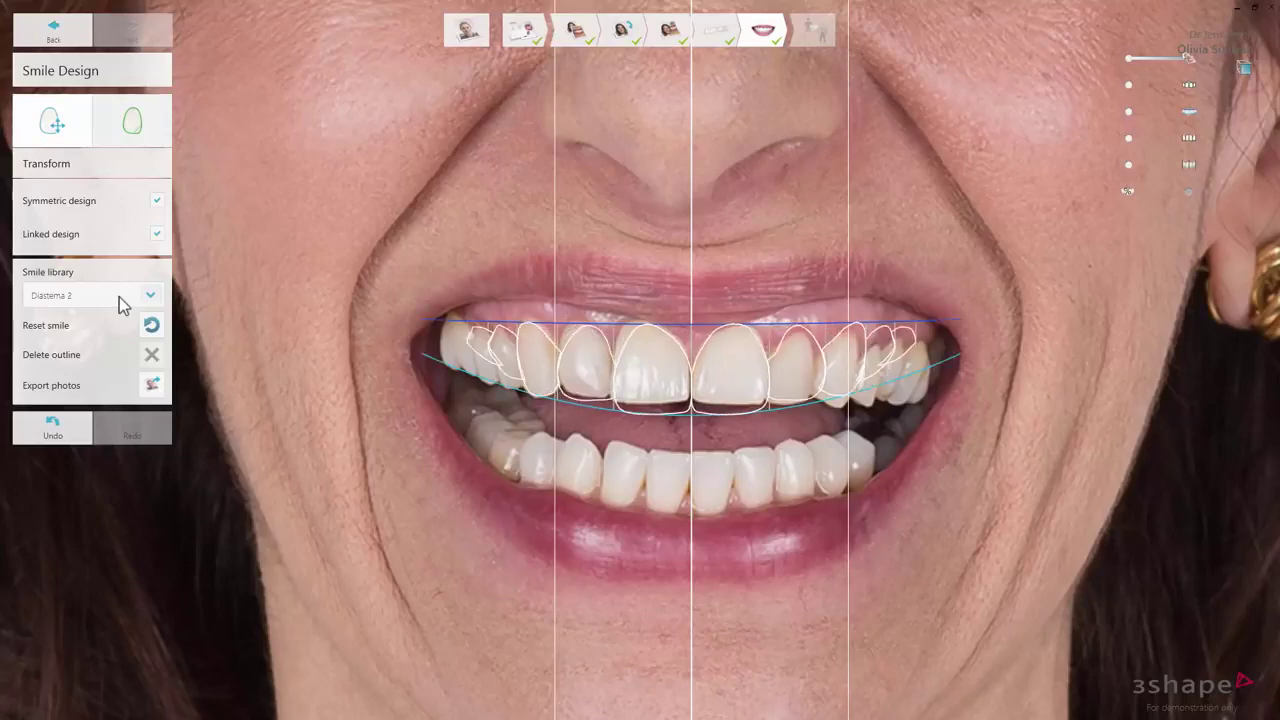
{"action": "scroll", "coordinate": [120, 302], "scroll_direction": "up", "scroll_amount": 2}
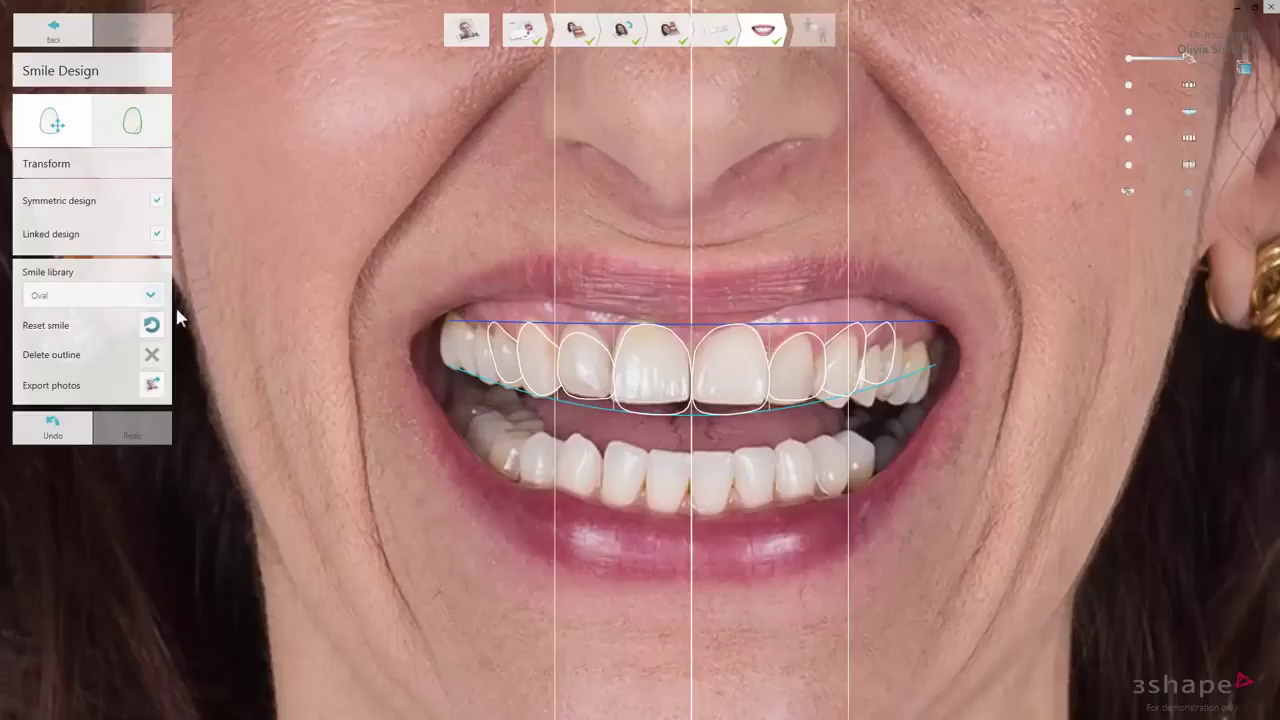
{"action": "mouse_move", "coordinate": [466, 371]}
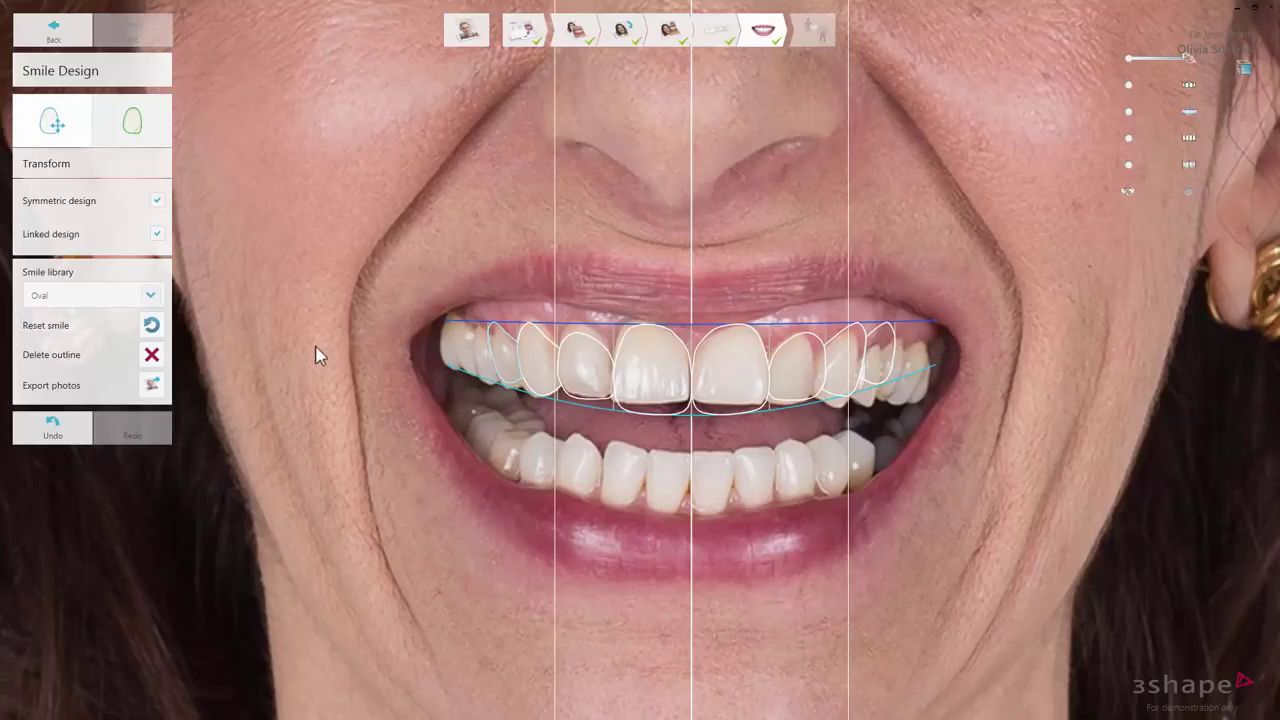
Delete one left-side tooth outline, then reset the smile to the default Oval outlines
{"action": "left_click", "coordinate": [152, 356]}
{"action": "left_click", "coordinate": [159, 331]}
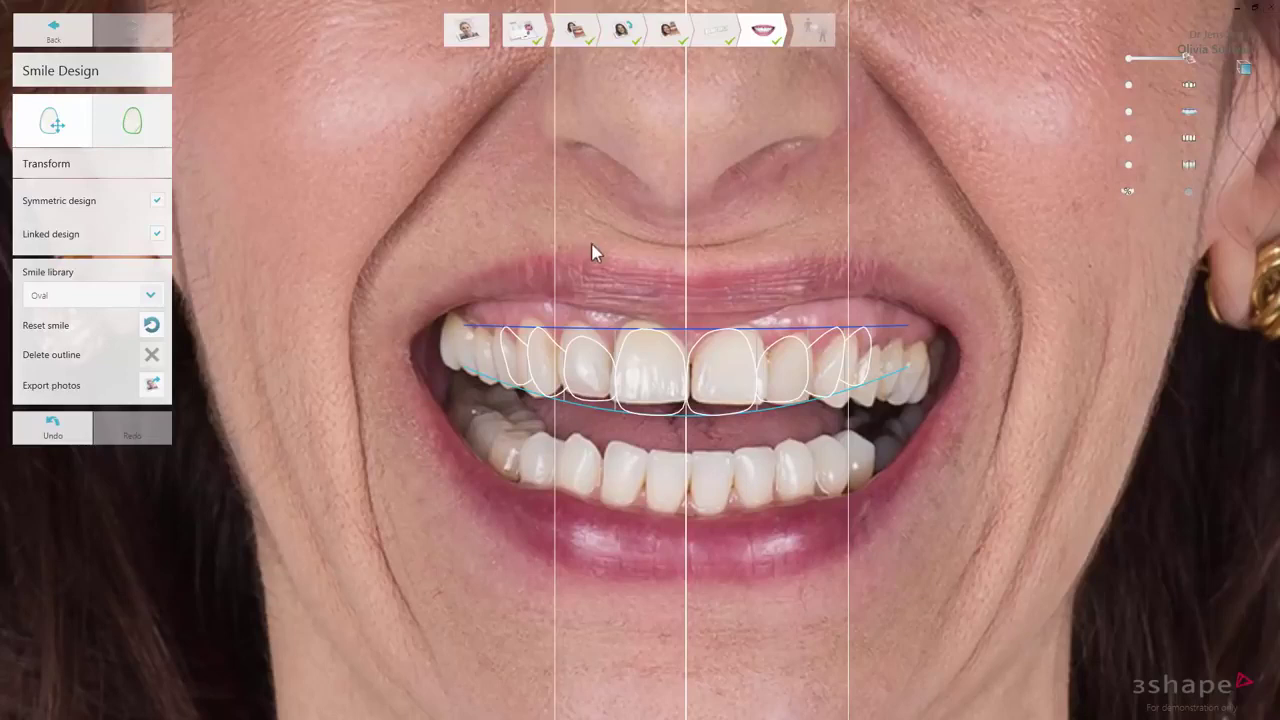
Raise the Oval outline, widen it on both sides, and pull its lower curve down to lengthen the teeth
{"action": "mouse_move", "coordinate": [673, 293]}
{"action": "mouse_move", "coordinate": [687, 298]}
{"action": "left_mouse_down"}
{"action": "mouse_move", "coordinate": [686, 275]}
{"action": "mouse_move", "coordinate": [692, 302]}
{"action": "mouse_move", "coordinate": [717, 302]}
{"action": "mouse_move", "coordinate": [693, 299]}
{"action": "left_mouse_up"}
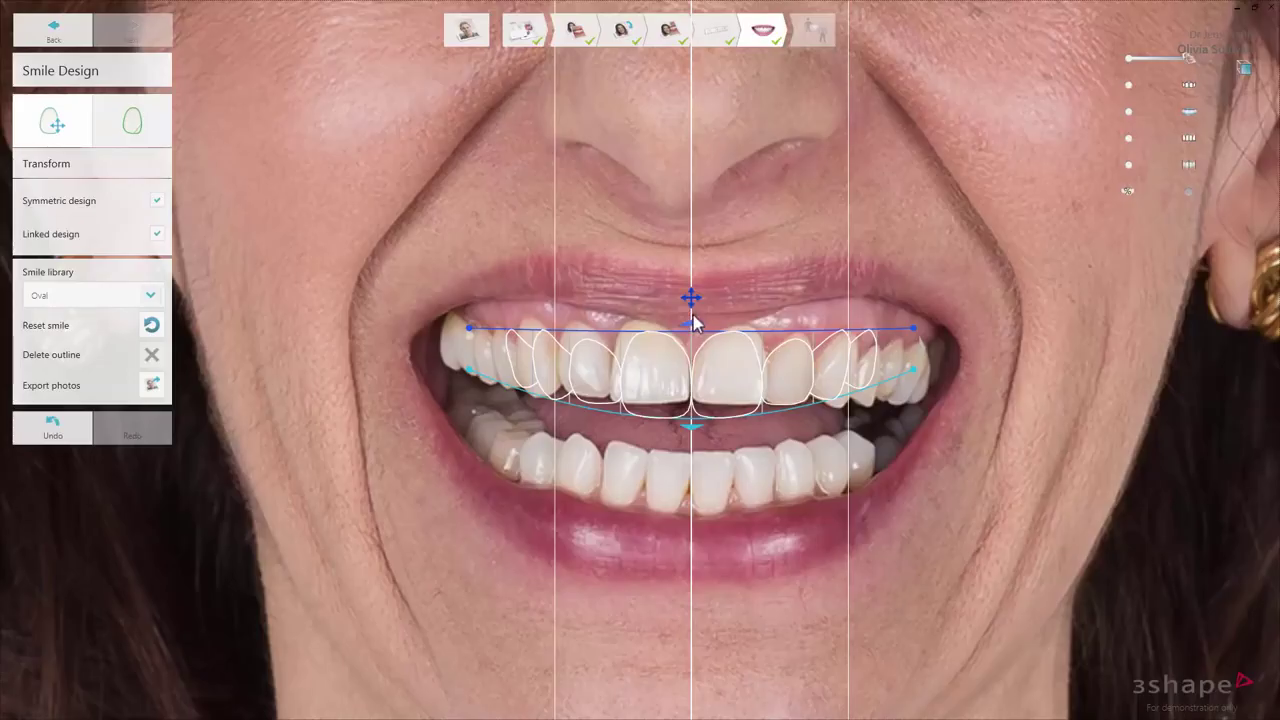
{"action": "left_click_drag", "start_coordinate": [692, 324], "coordinate": [694, 324]}
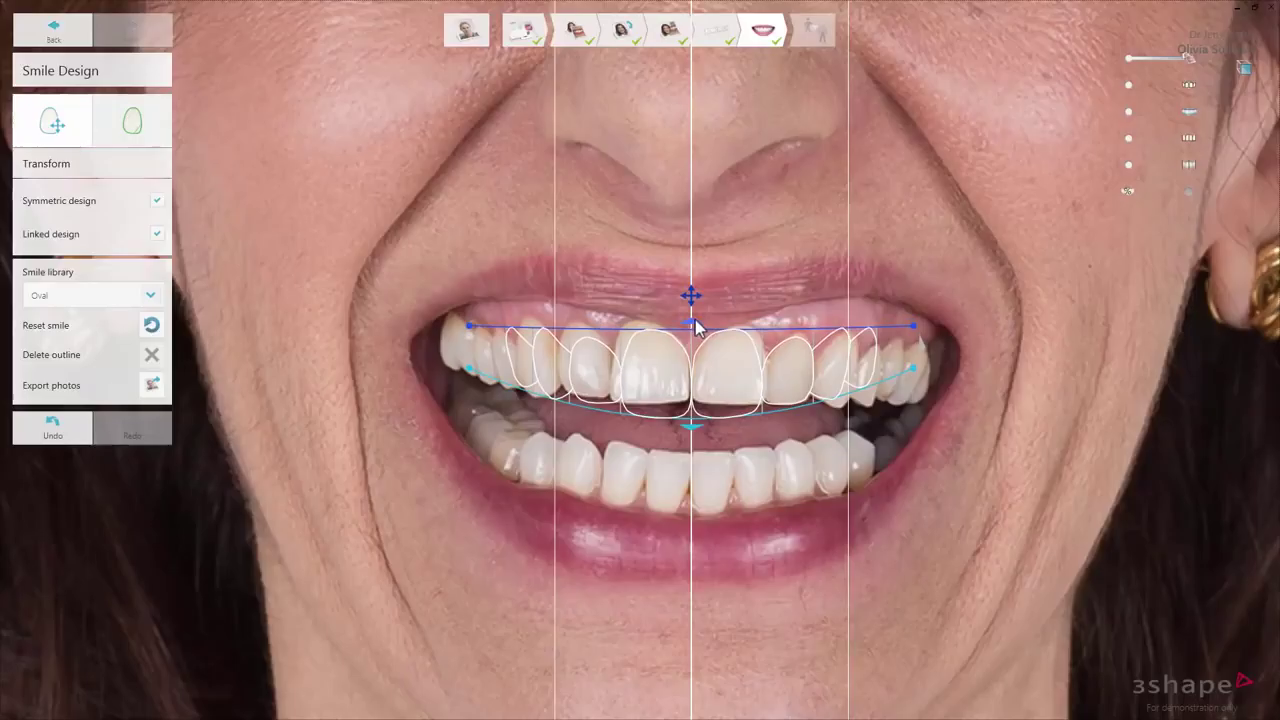
{"action": "left_click_drag", "start_coordinate": [693, 426], "coordinate": [695, 445]}
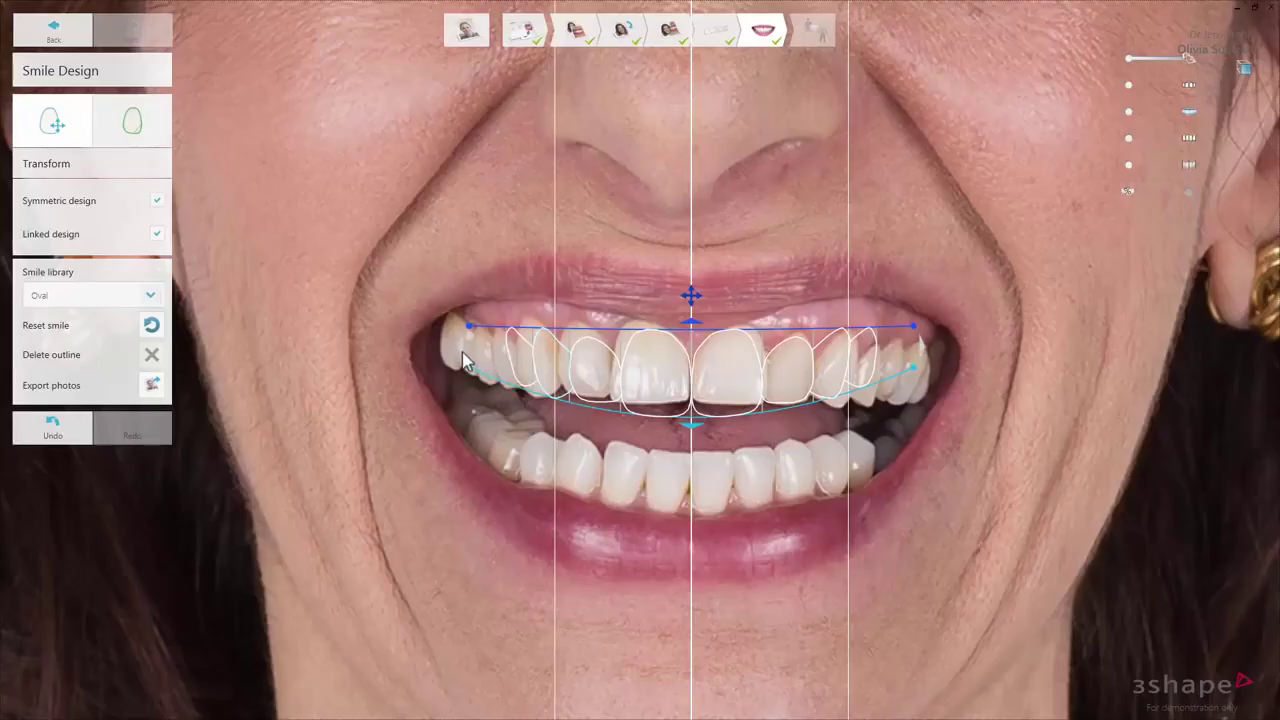
{"action": "left_click_drag", "start_coordinate": [469, 372], "coordinate": [455, 360]}
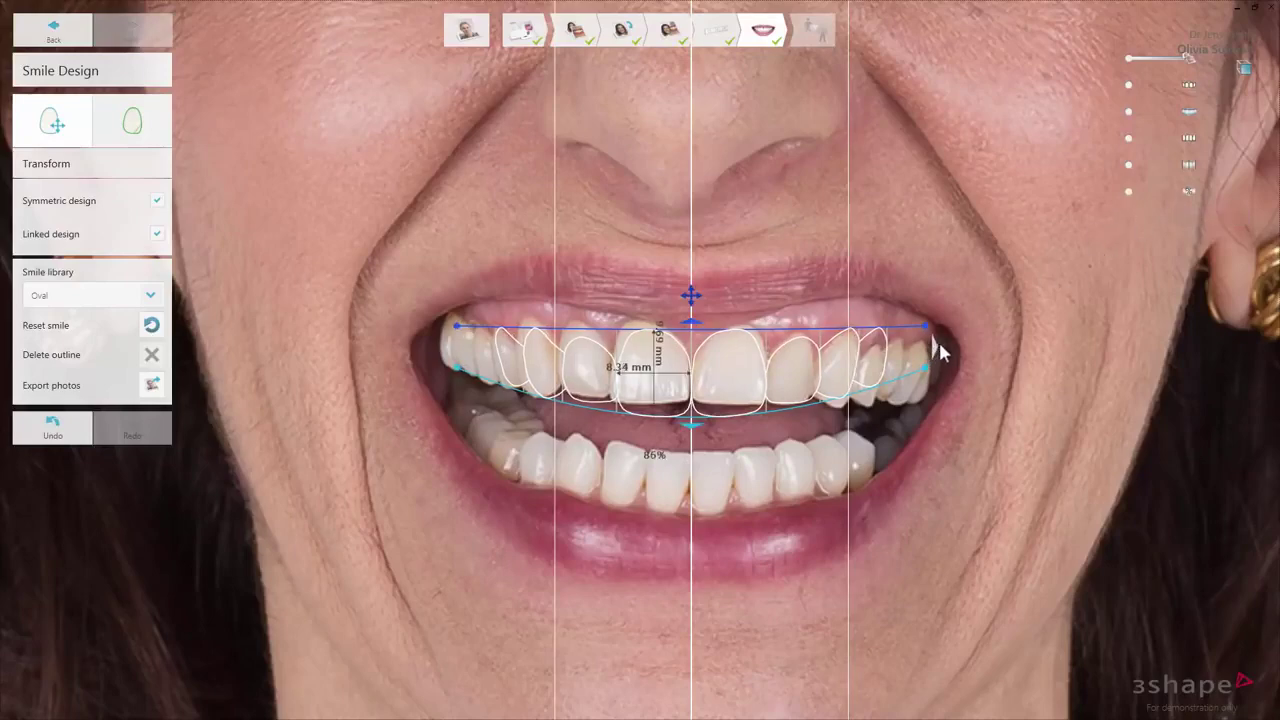
{"action": "mouse_move", "coordinate": [940, 350]}
{"action": "left_mouse_down"}
{"action": "mouse_move", "coordinate": [966, 348]}
{"action": "mouse_move", "coordinate": [945, 350]}
{"action": "left_mouse_up"}
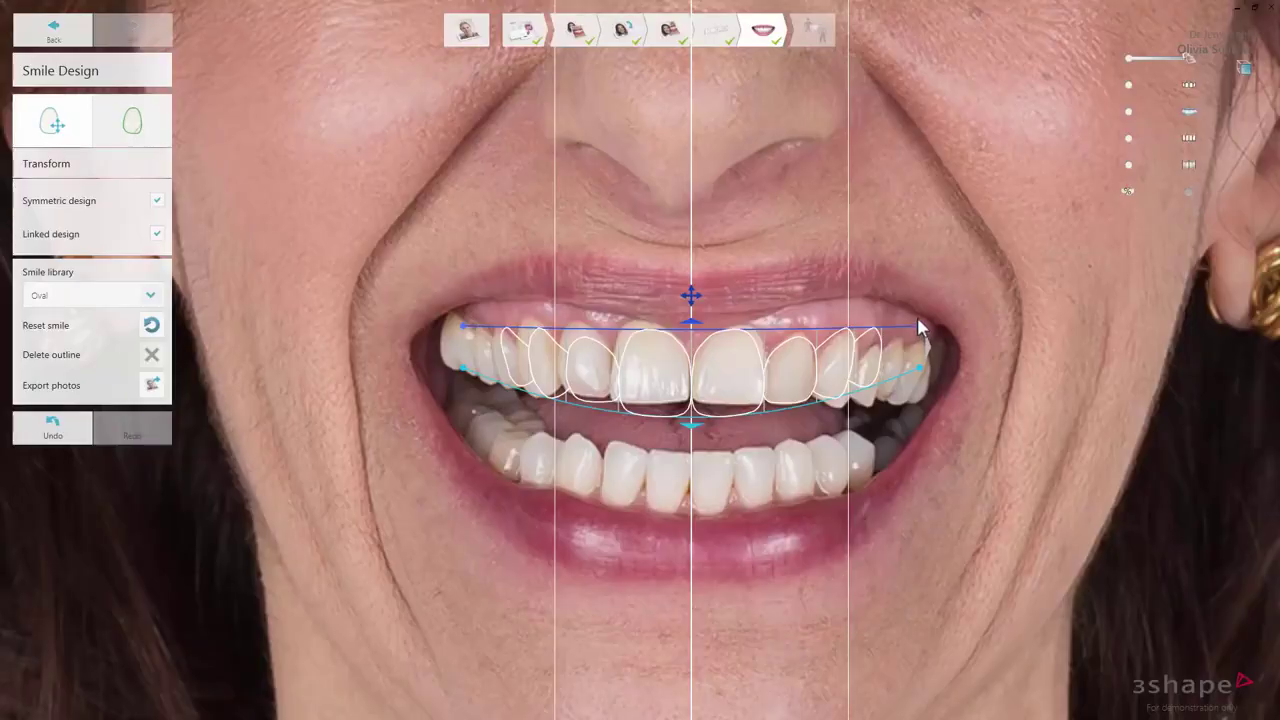
{"action": "left_click_drag", "start_coordinate": [917, 329], "coordinate": [920, 315]}
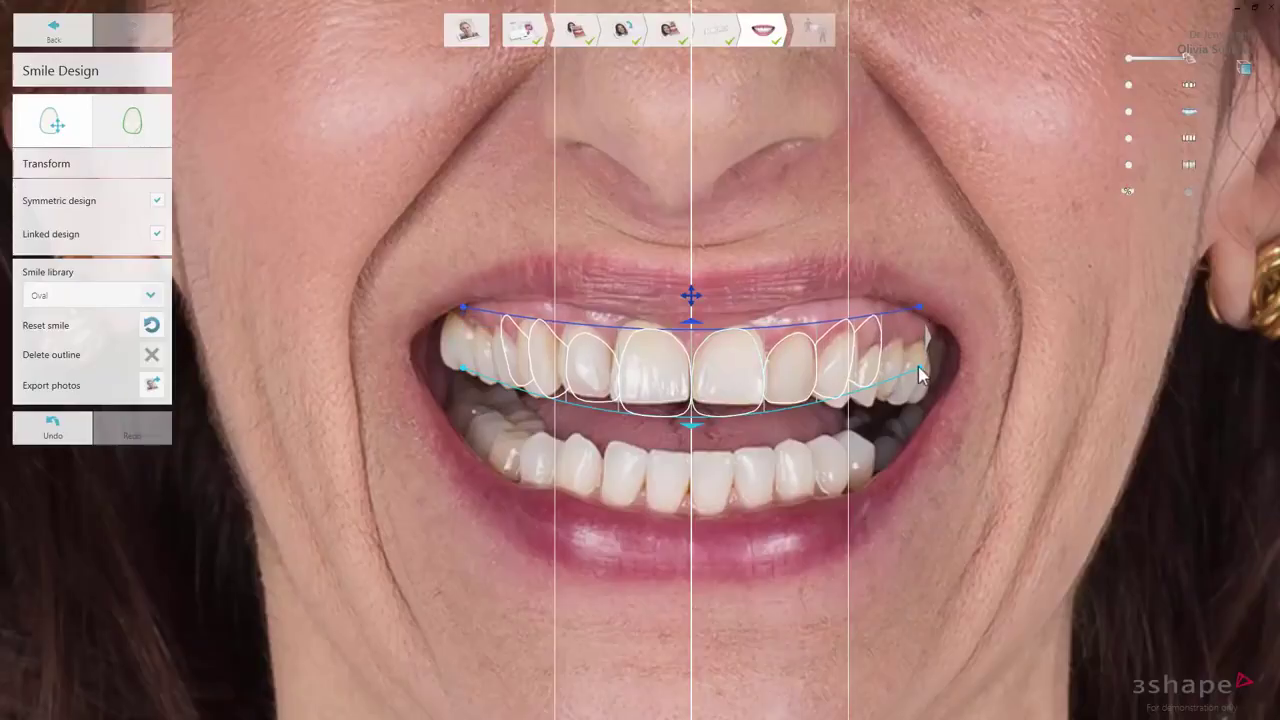
{"action": "left_click_drag", "start_coordinate": [918, 372], "coordinate": [922, 393]}
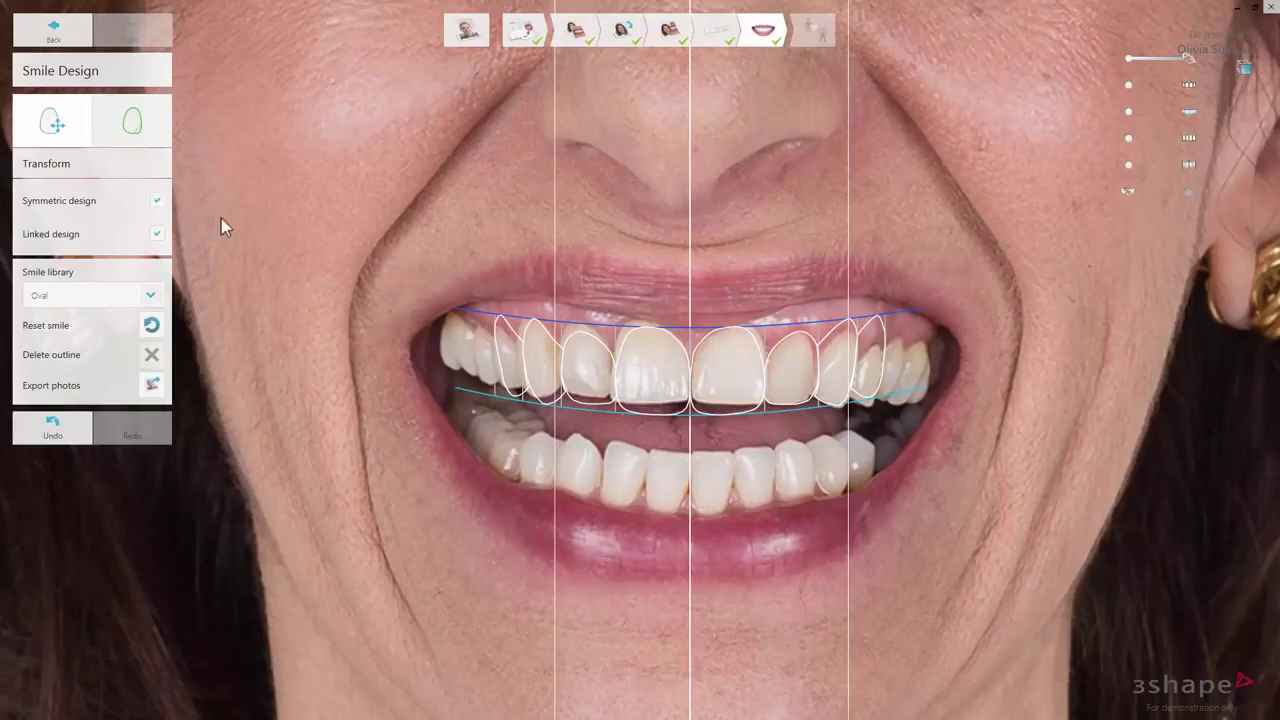
Nudge one tooth outline up and left, then switch off Linked design
{"action": "mouse_move", "coordinate": [478, 345]}
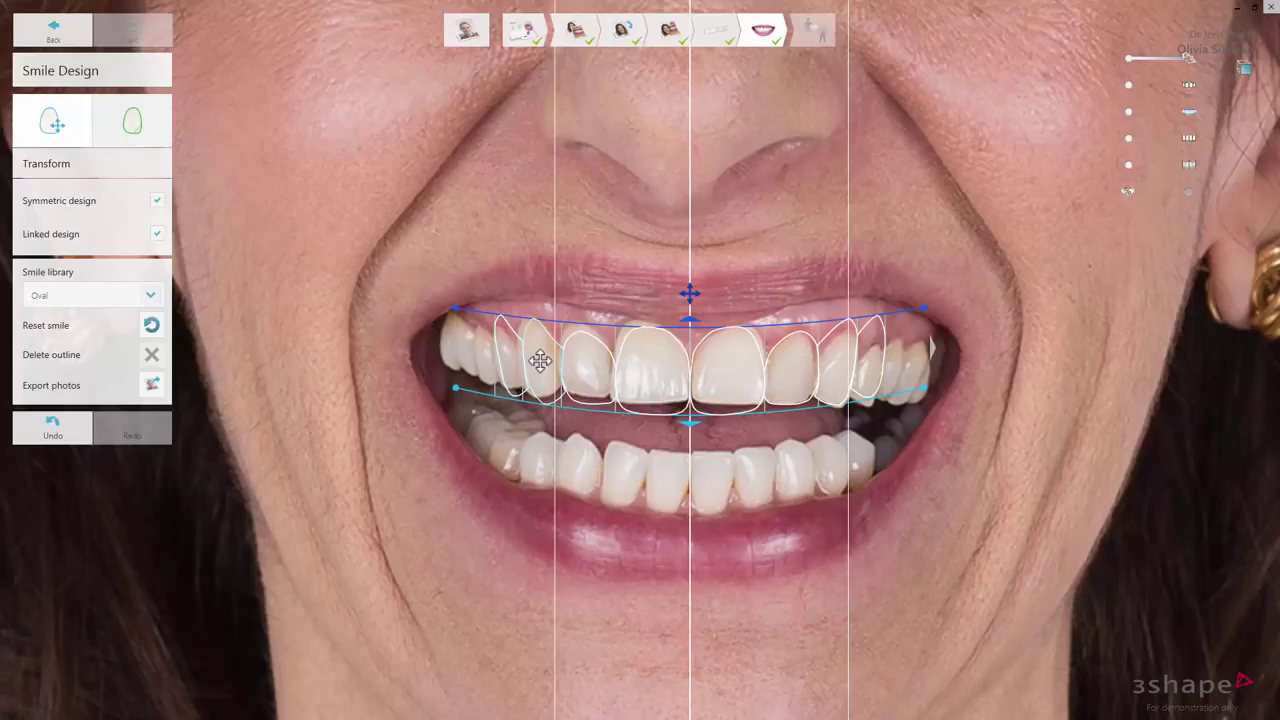
{"action": "mouse_move", "coordinate": [538, 362]}
{"action": "left_mouse_down"}
{"action": "mouse_move", "coordinate": [531, 339]}
{"action": "mouse_move", "coordinate": [543, 366]}
{"action": "mouse_move", "coordinate": [531, 354]}
{"action": "left_mouse_up"}
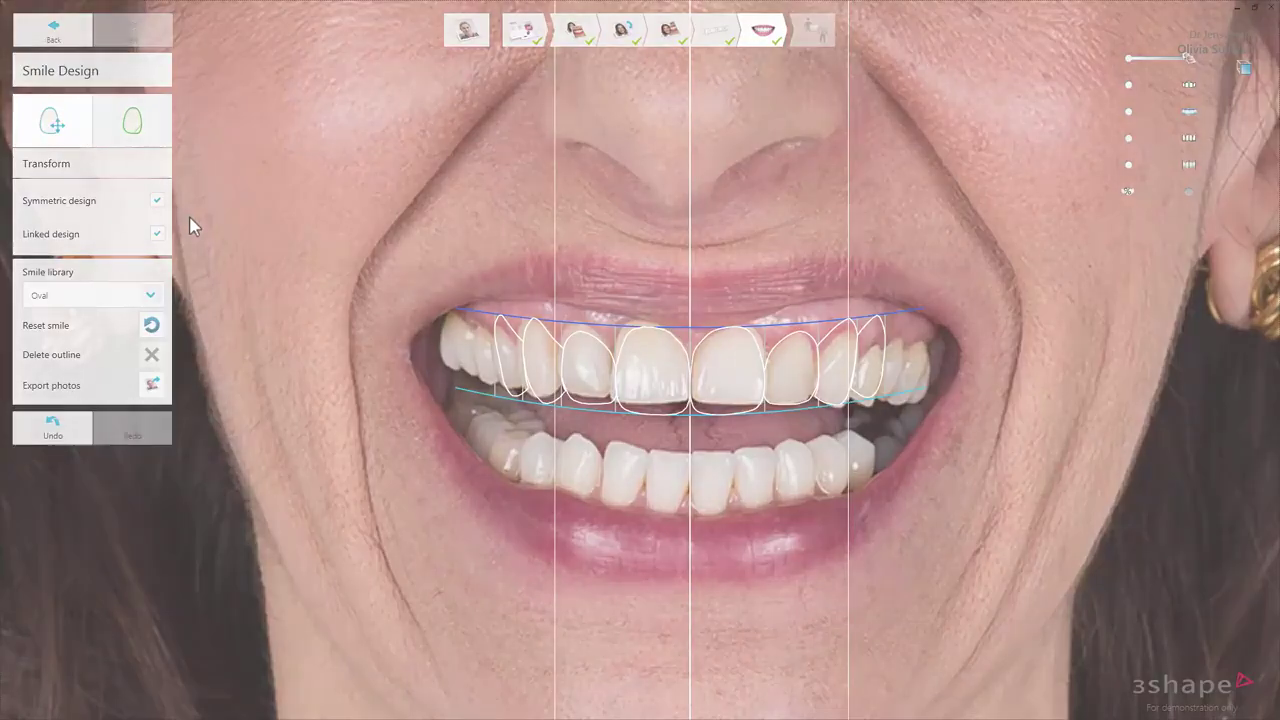
{"action": "left_click", "coordinate": [157, 233]}
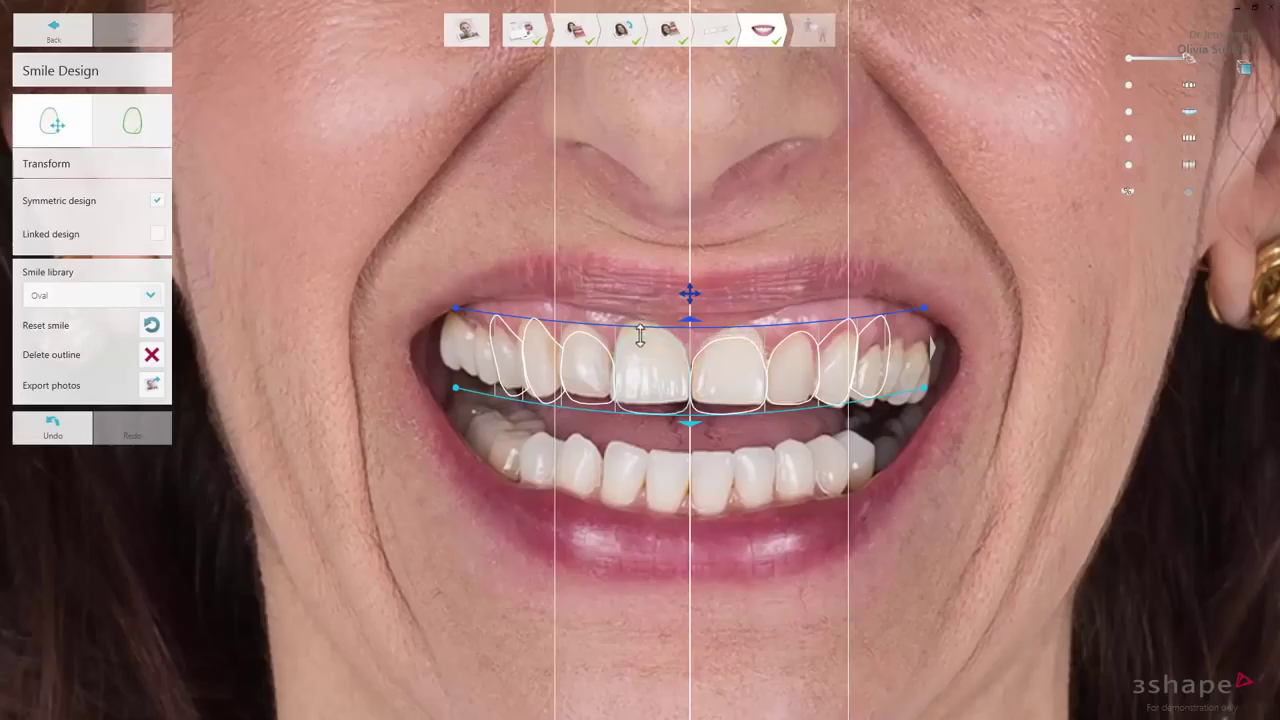
Resize the central incisors and shift the incisor and canine boundaries symmetrically, then deselect
{"action": "mouse_move", "coordinate": [636, 343]}
{"action": "left_mouse_down"}
{"action": "mouse_move", "coordinate": [640, 316]}
{"action": "mouse_move", "coordinate": [640, 332]}
{"action": "left_mouse_up"}
{"action": "mouse_move", "coordinate": [611, 380]}
{"action": "left_mouse_down"}
{"action": "mouse_move", "coordinate": [590, 376]}
{"action": "mouse_move", "coordinate": [616, 380]}
{"action": "left_mouse_up"}
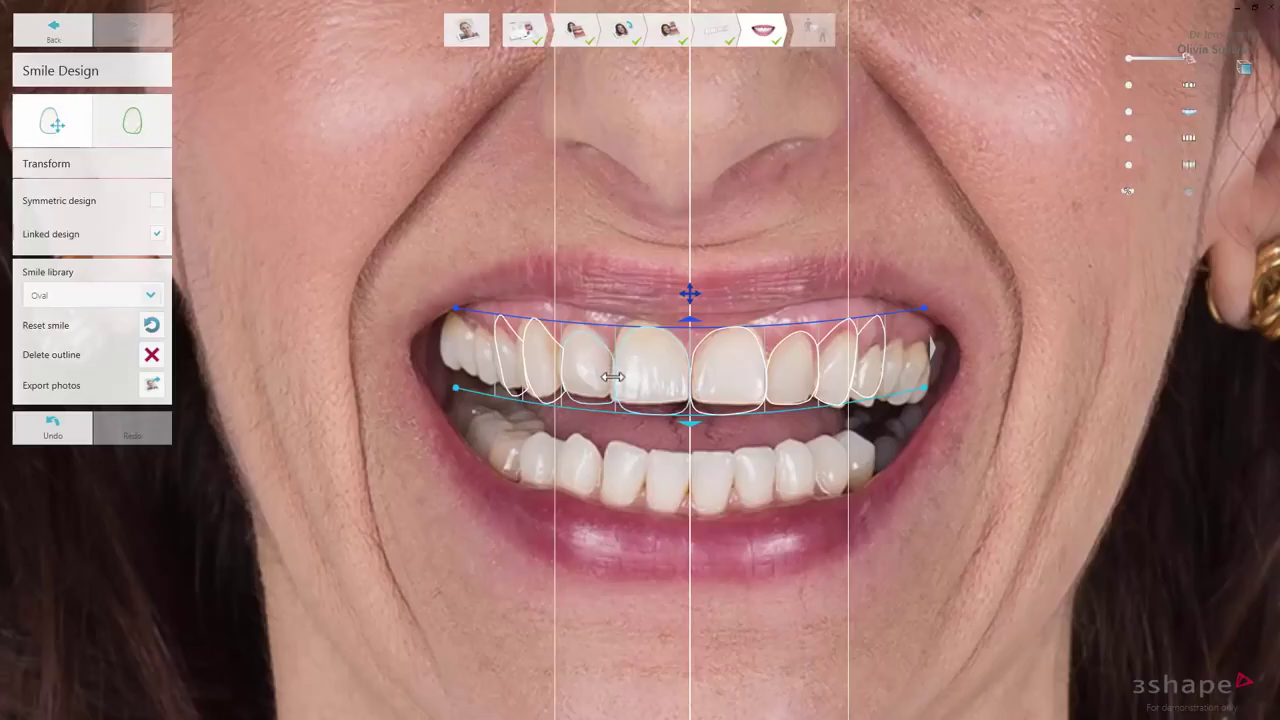
{"action": "mouse_move", "coordinate": [611, 377]}
{"action": "left_mouse_down"}
{"action": "mouse_move", "coordinate": [600, 378]}
{"action": "mouse_move", "coordinate": [611, 377]}
{"action": "left_mouse_up"}
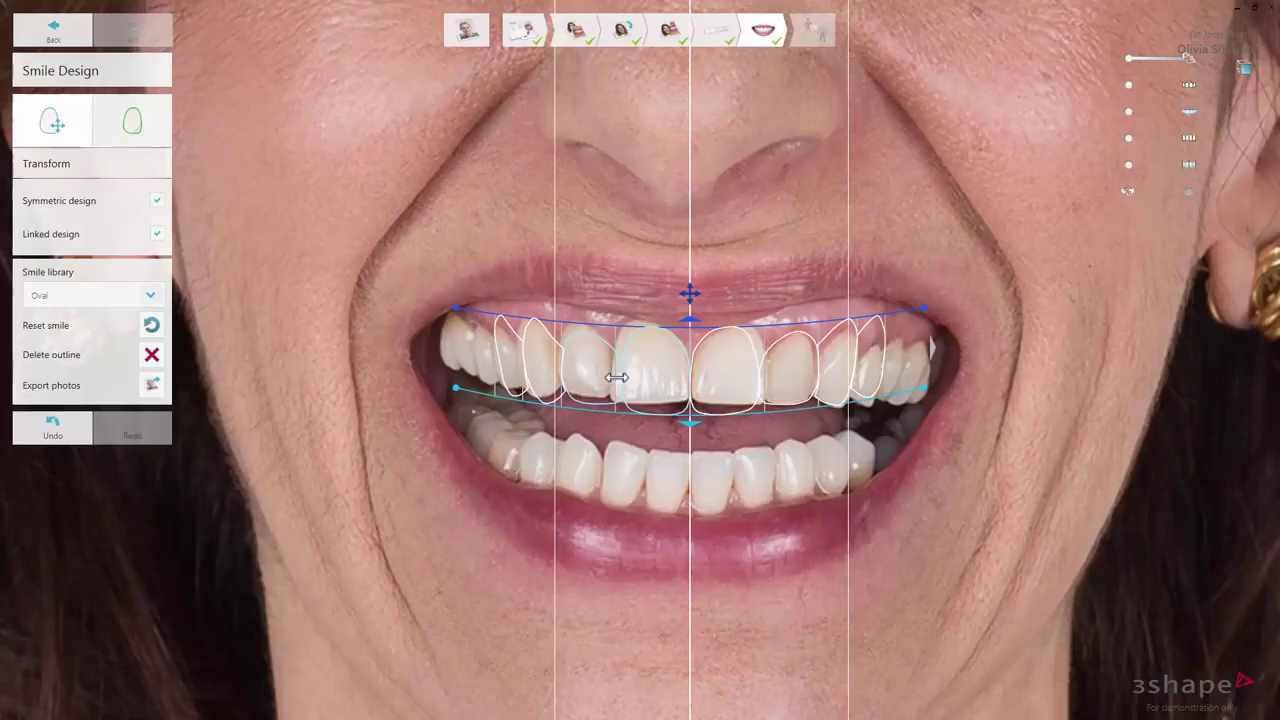
{"action": "left_click_drag", "start_coordinate": [612, 376], "coordinate": [636, 414]}
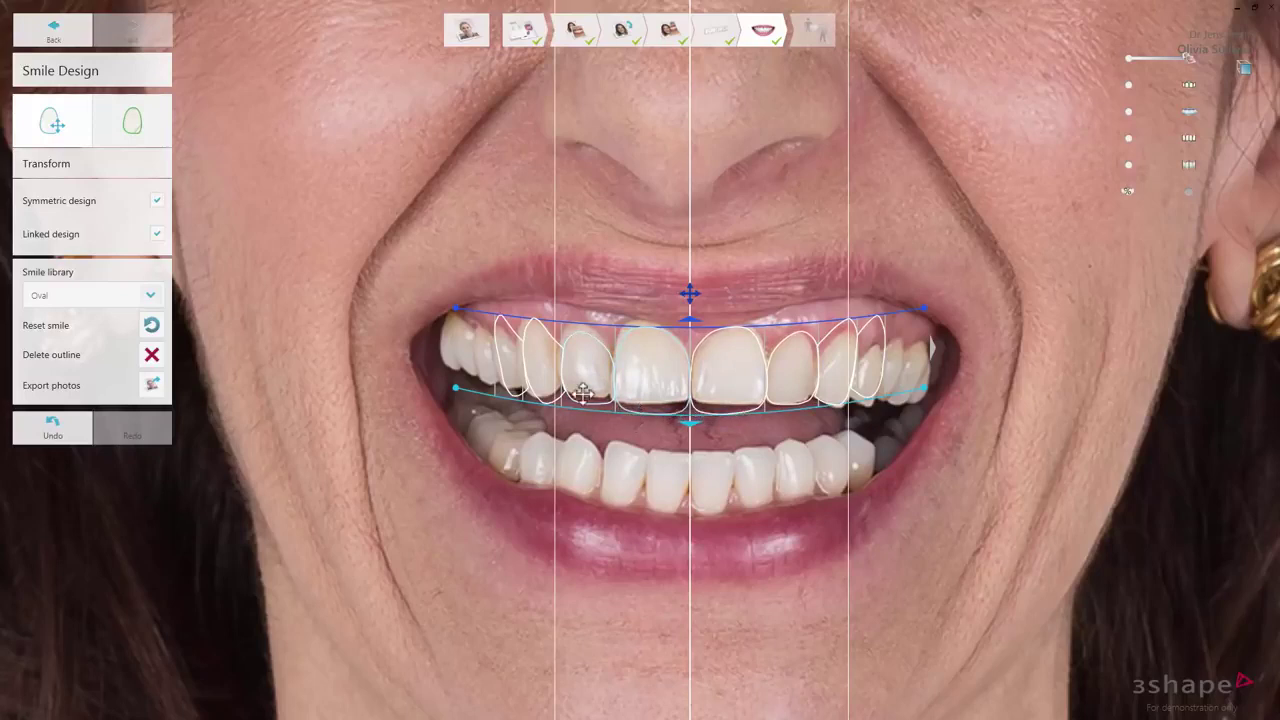
{"action": "left_click_drag", "start_coordinate": [560, 381], "coordinate": [497, 369]}
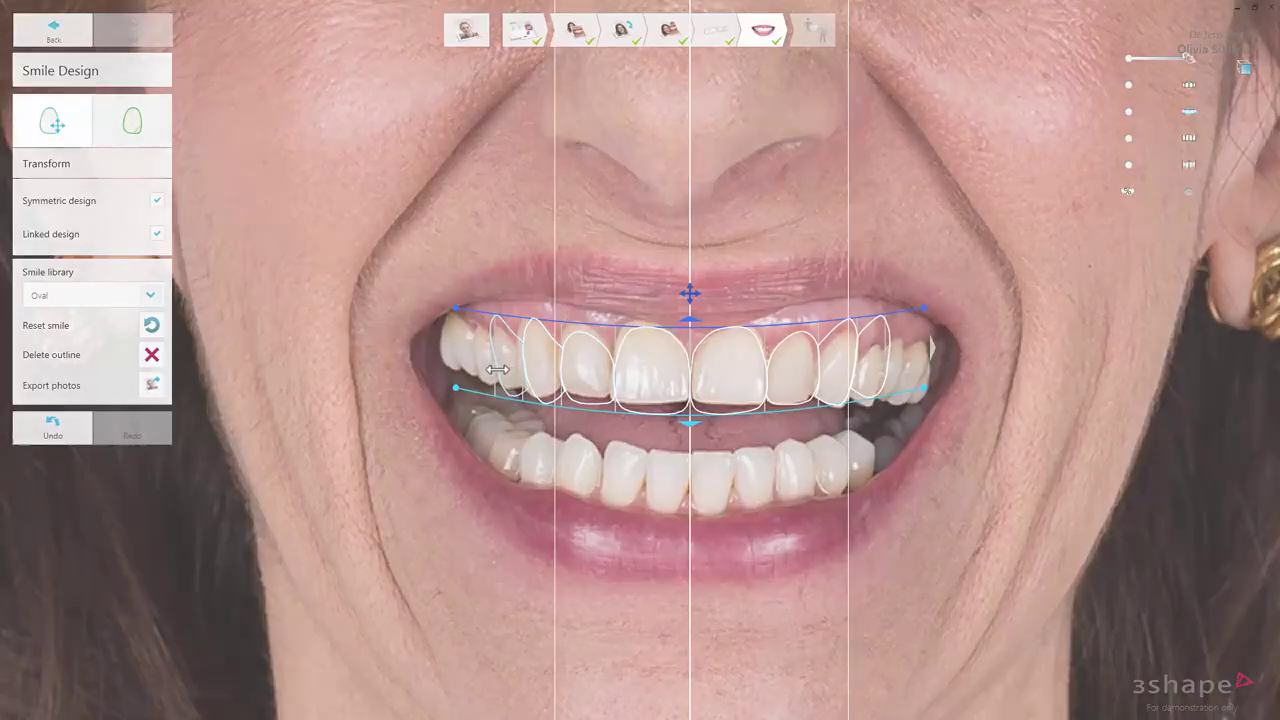
{"action": "left_click", "coordinate": [380, 233]}
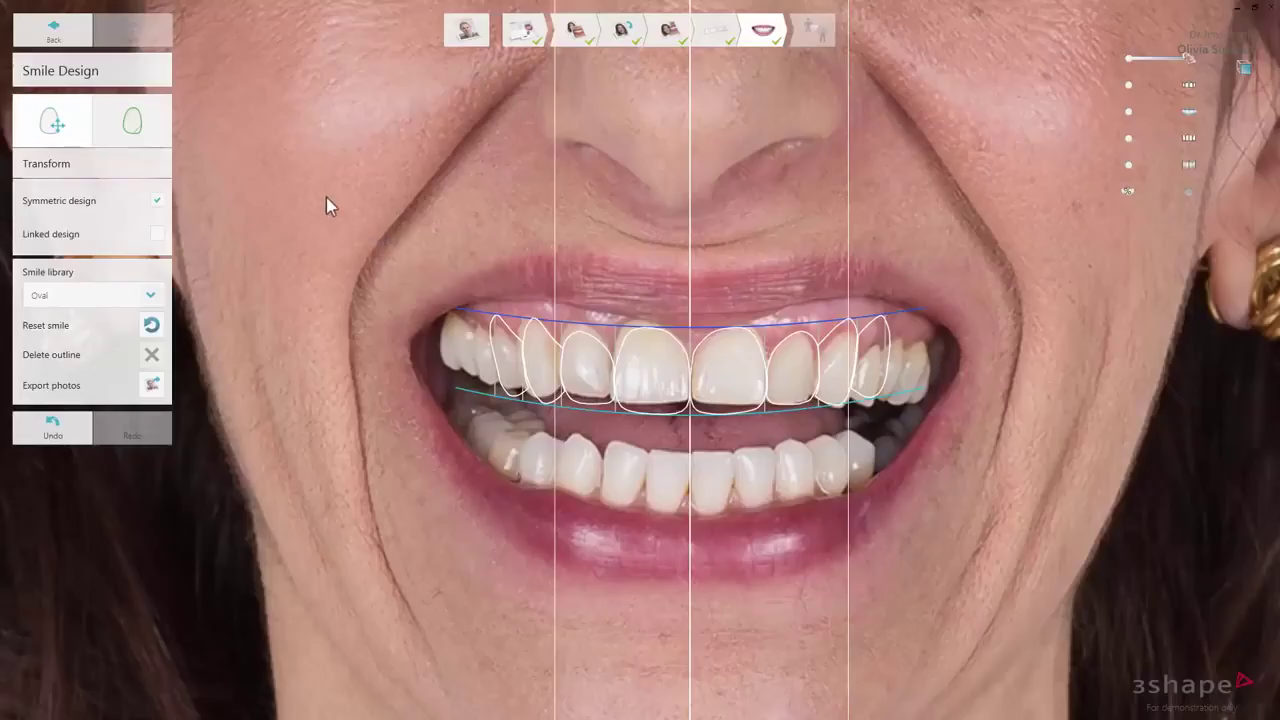
Freeform-reshape the lateral incisor's upper edge at 3.70 mm size, undoing one change
{"action": "left_click", "coordinate": [160, 136]}
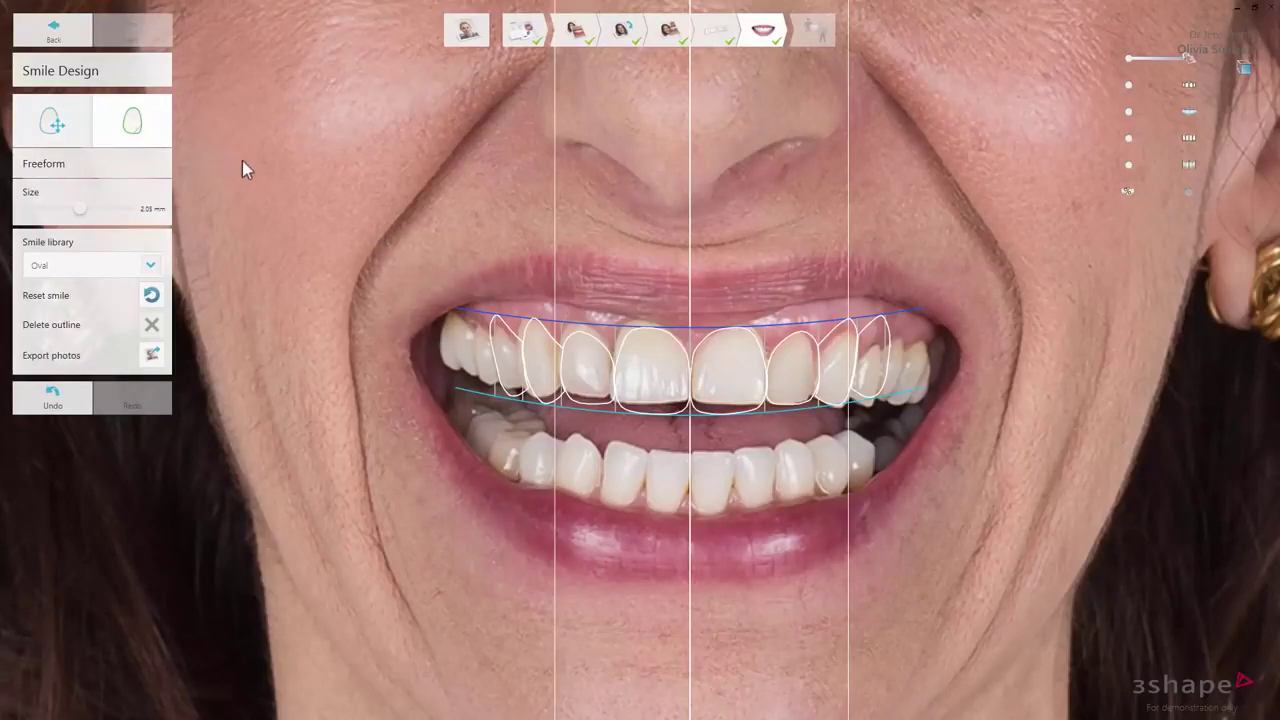
{"action": "left_click", "coordinate": [586, 360]}
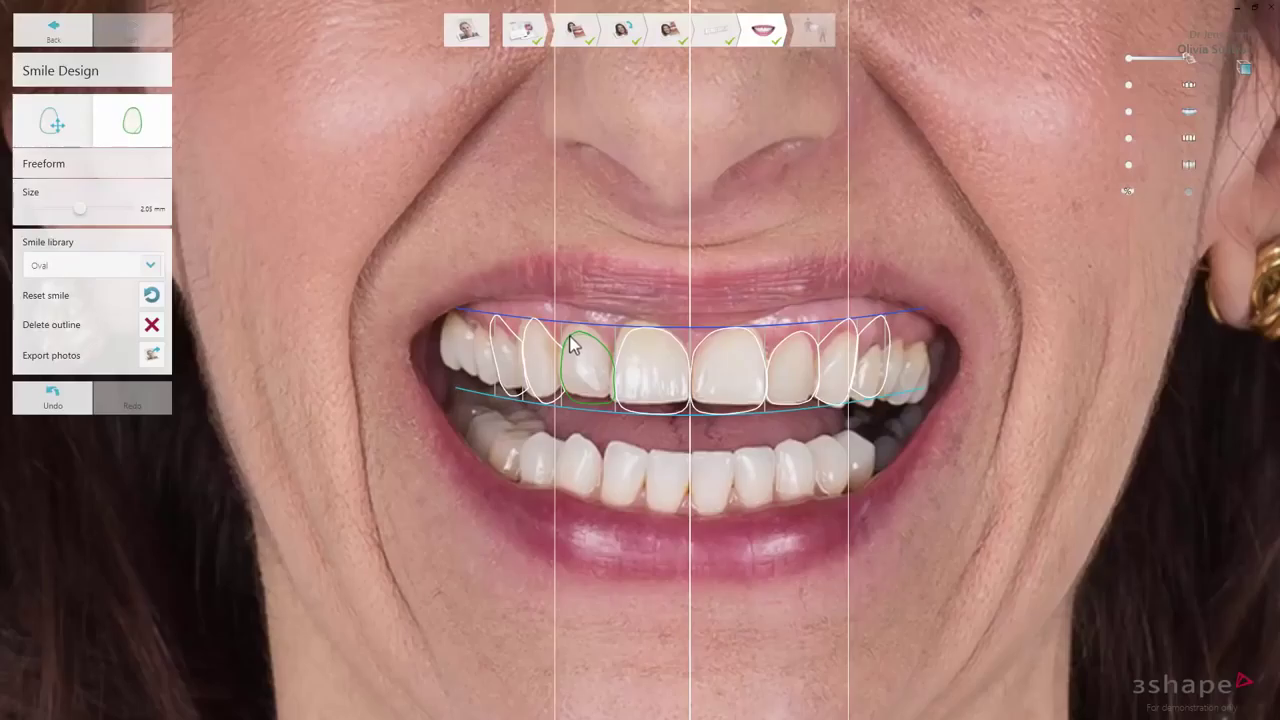
{"action": "mouse_move", "coordinate": [571, 343]}
{"action": "left_mouse_down"}
{"action": "mouse_move", "coordinate": [586, 330]}
{"action": "mouse_move", "coordinate": [613, 362]}
{"action": "mouse_move", "coordinate": [569, 343]}
{"action": "left_mouse_up"}
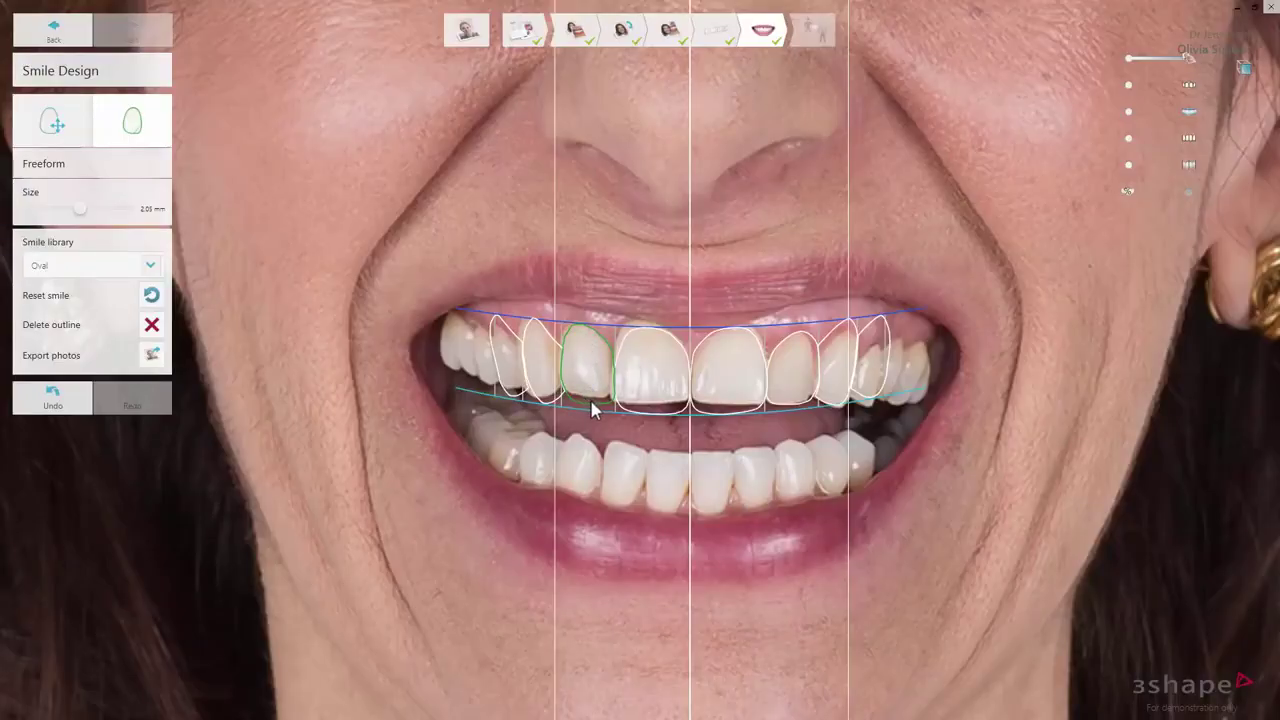
{"action": "key", "text": "ctrl+z"}
{"action": "scroll", "coordinate": [589, 402], "scroll_direction": "down", "scroll_amount": 3}
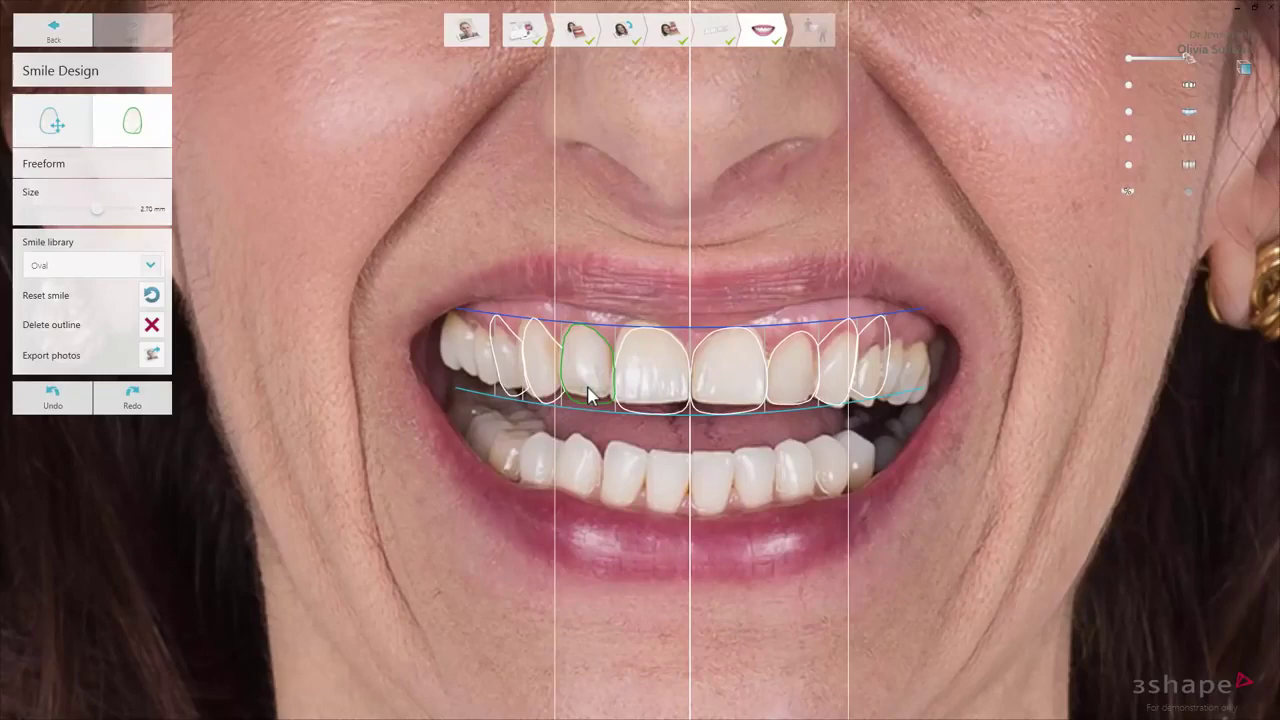
{"action": "scroll", "coordinate": [590, 396], "scroll_direction": "up", "scroll_amount": 1}
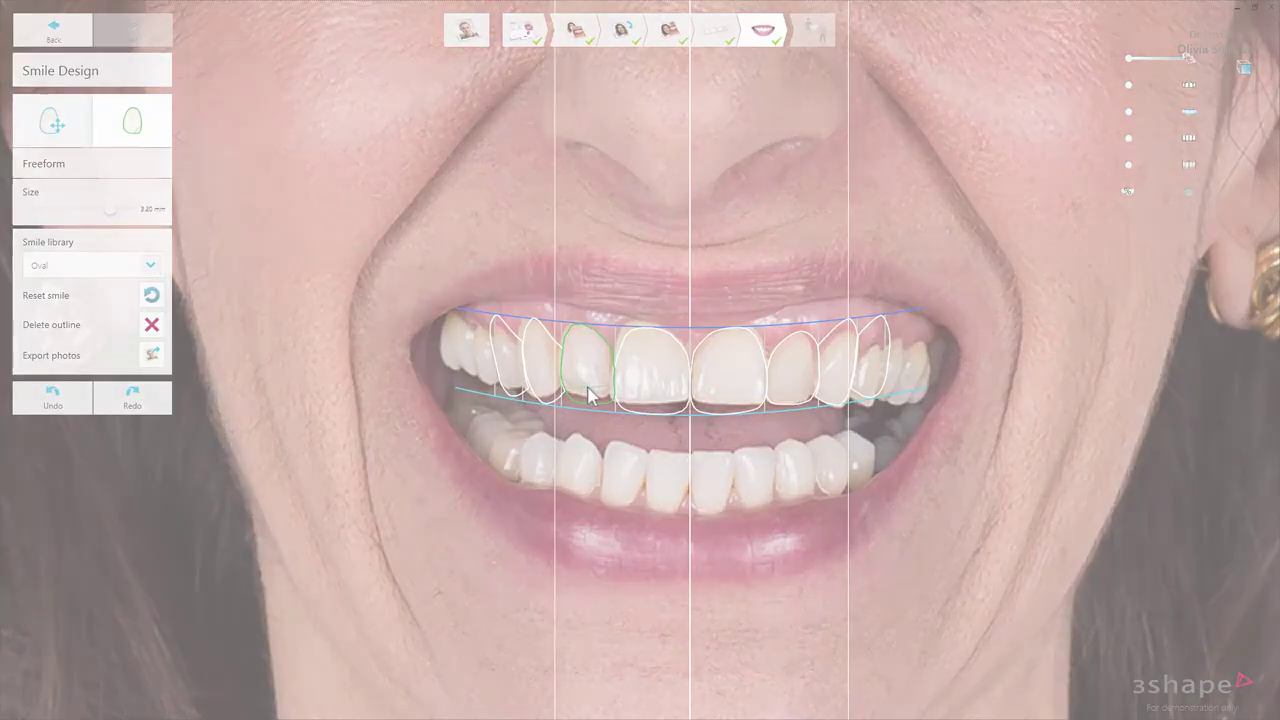
Export the smile design photo to PATIENT PHOTOS and open the Design image in Photo Viewer
{"action": "left_click", "coordinate": [531, 374]}
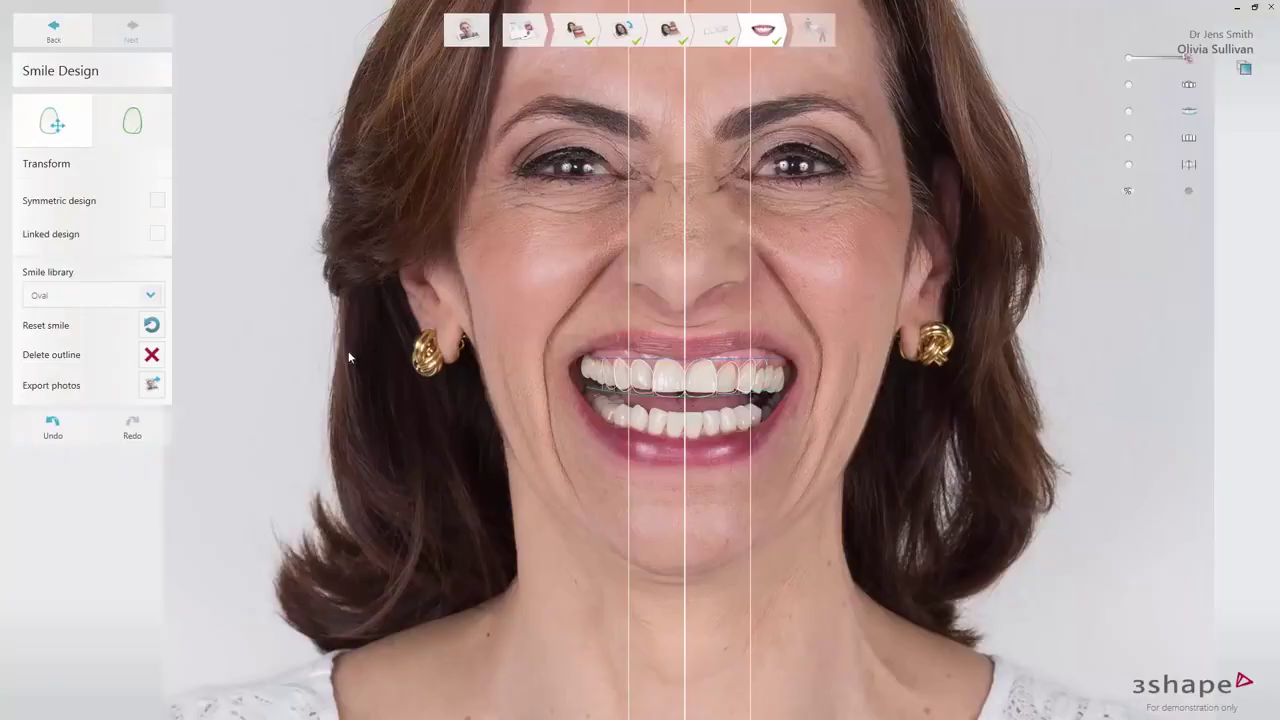
{"action": "left_click", "coordinate": [153, 384]}
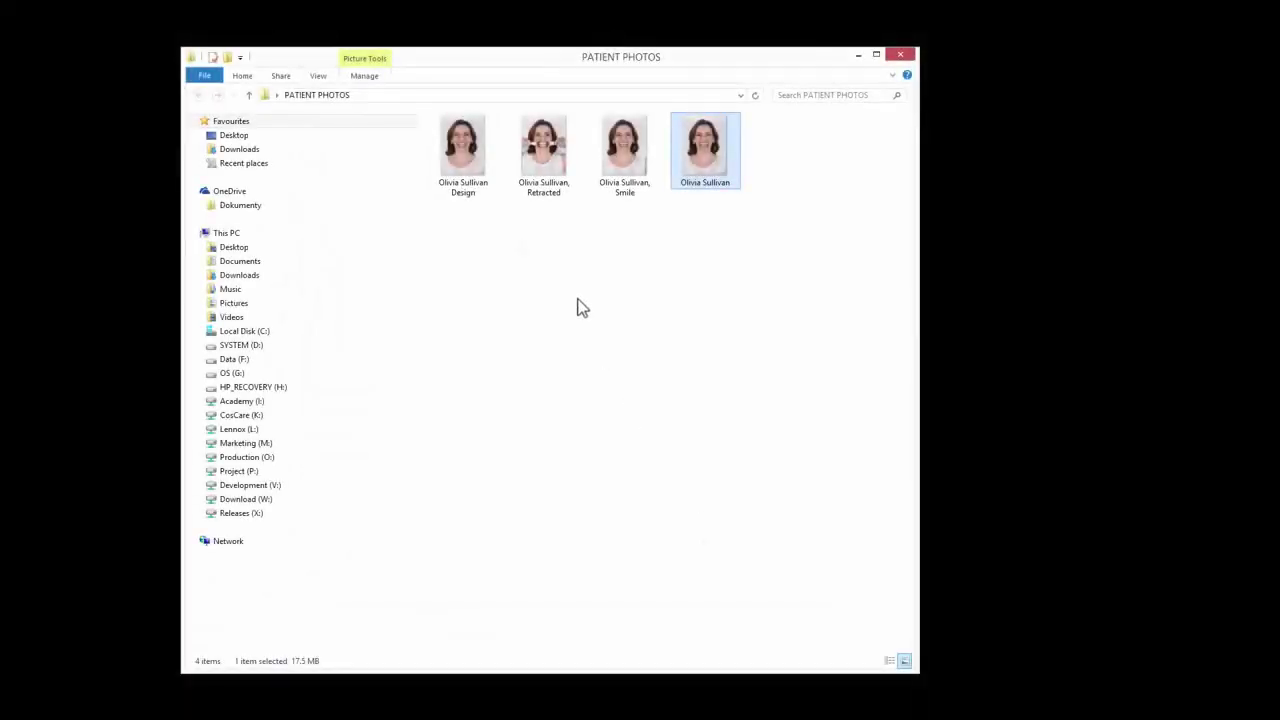
{"action": "double_click", "coordinate": [462, 160]}
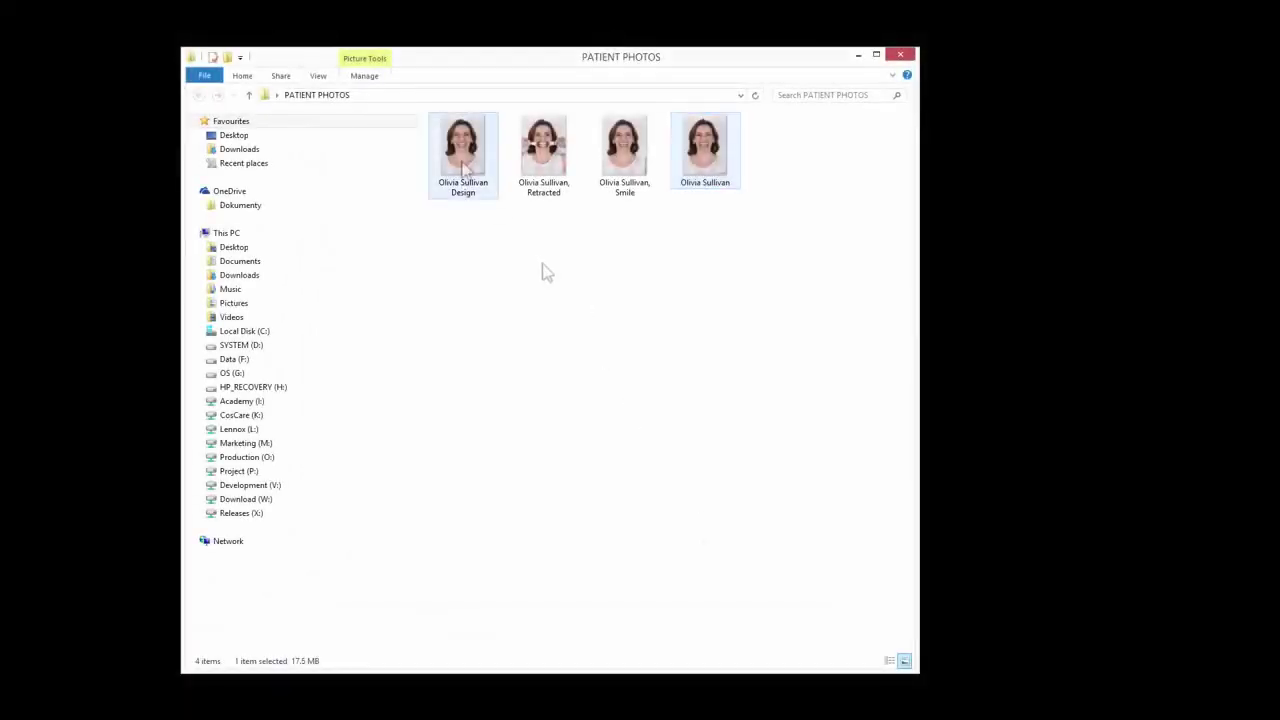
{"action": "scroll", "coordinate": [424, 292], "scroll_direction": "up", "scroll_amount": 2}
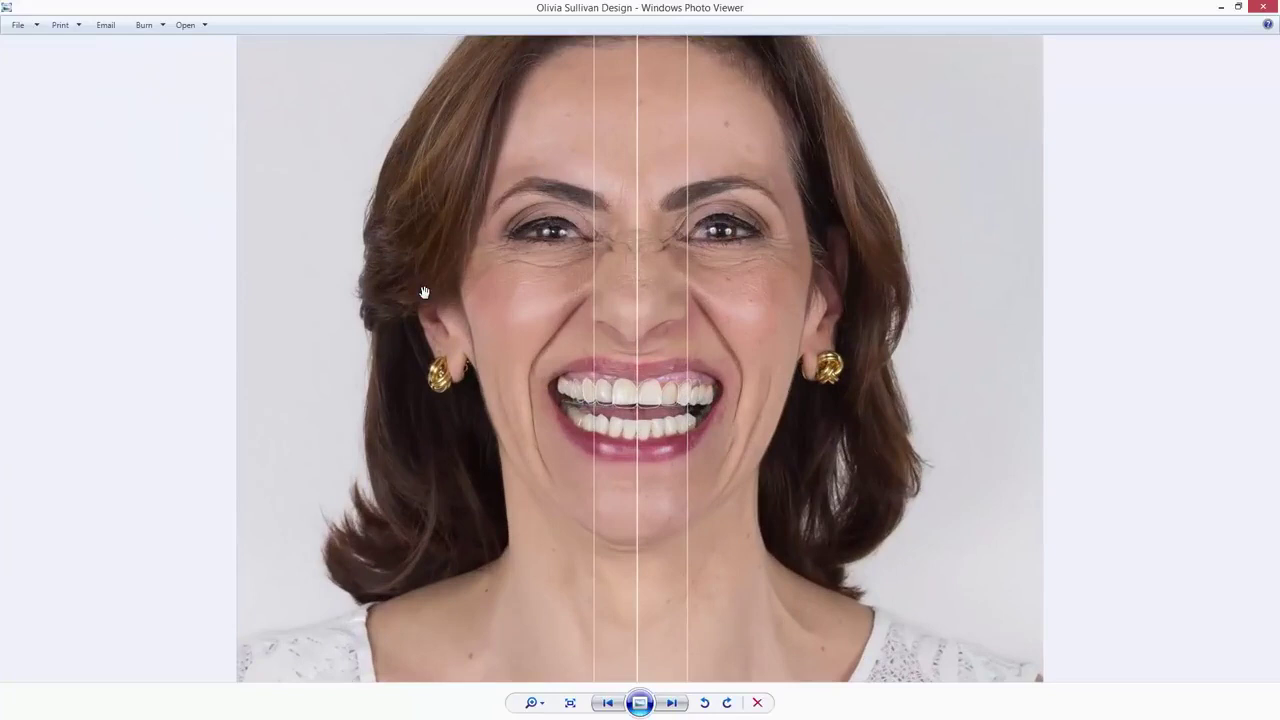